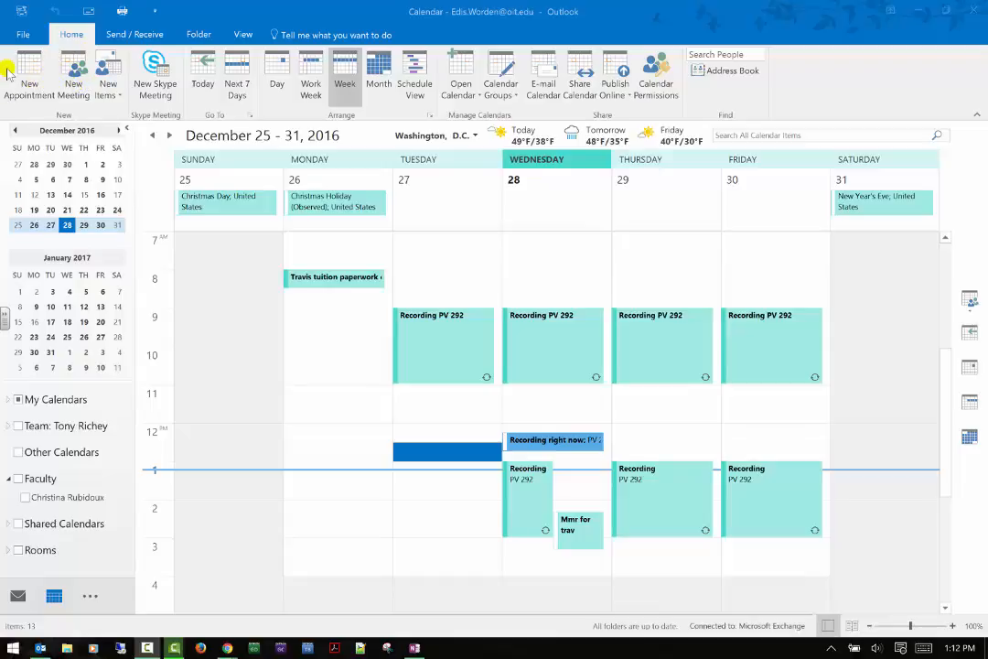
- Create a new meeting request from the calendar
click(73, 84)
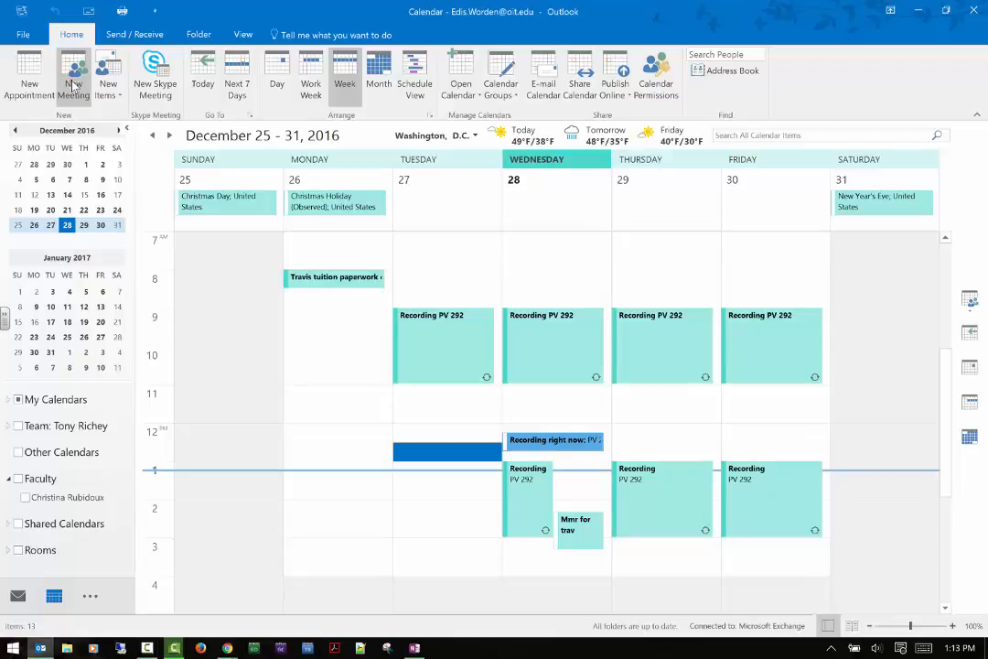
click(74, 84)
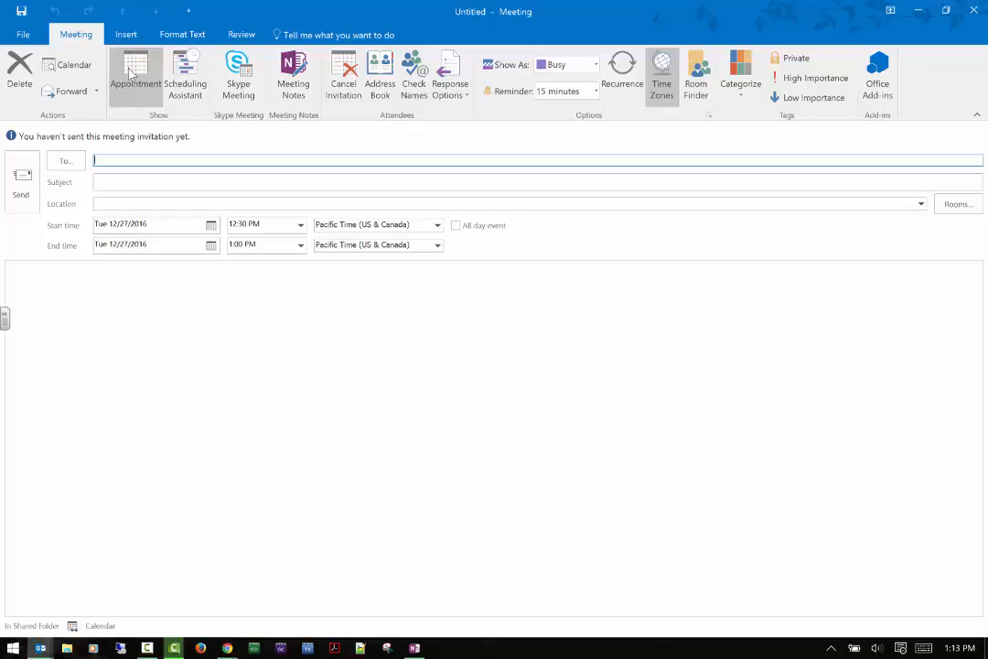
click(384, 395)
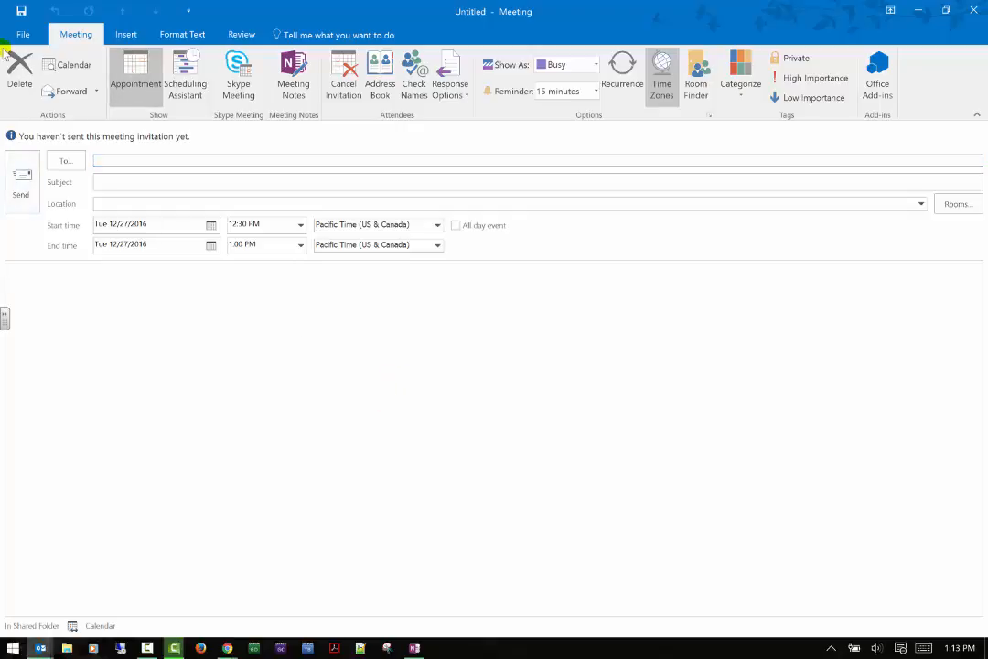
click(66, 162)
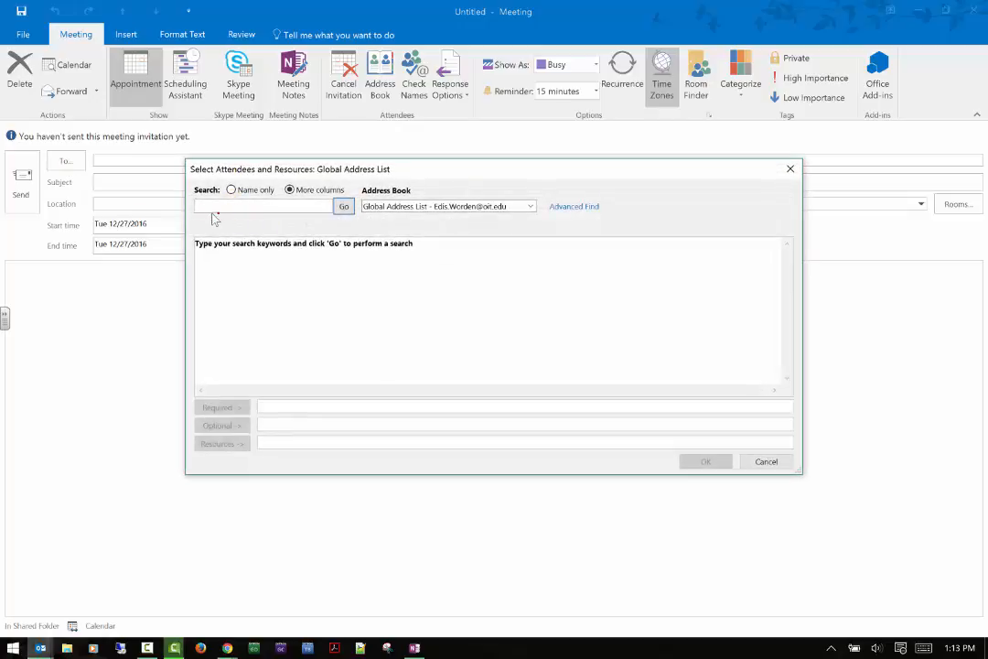
text(edis.wo)
key(BackSpace)
key(Escape)
- Address the invitation to the attendee's third suggested e-mail address, replacing the second suggestion picked first
click(117, 159)
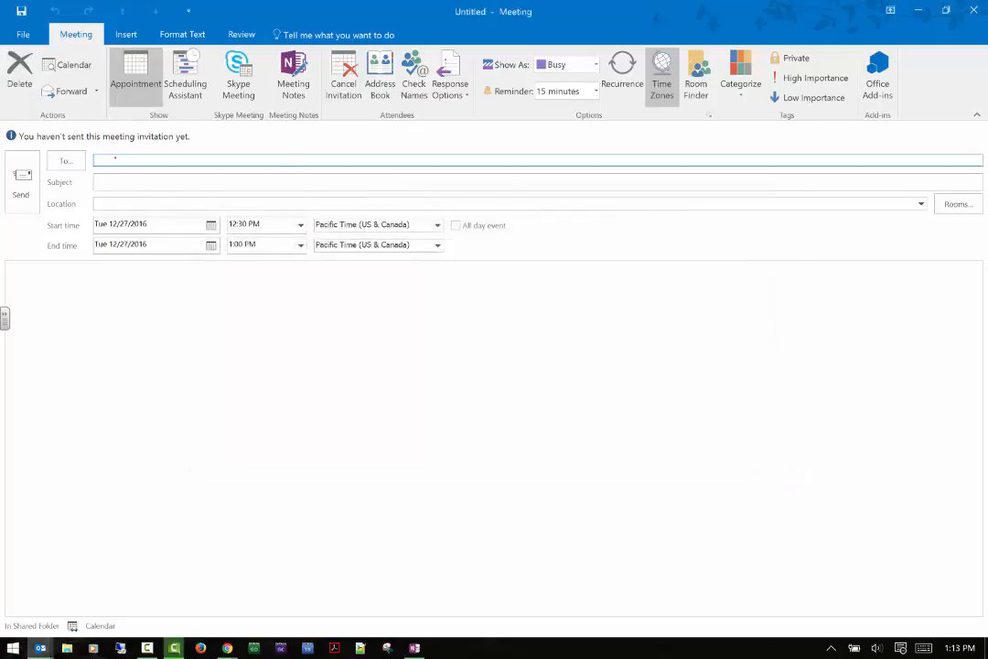
text(edis.wor)
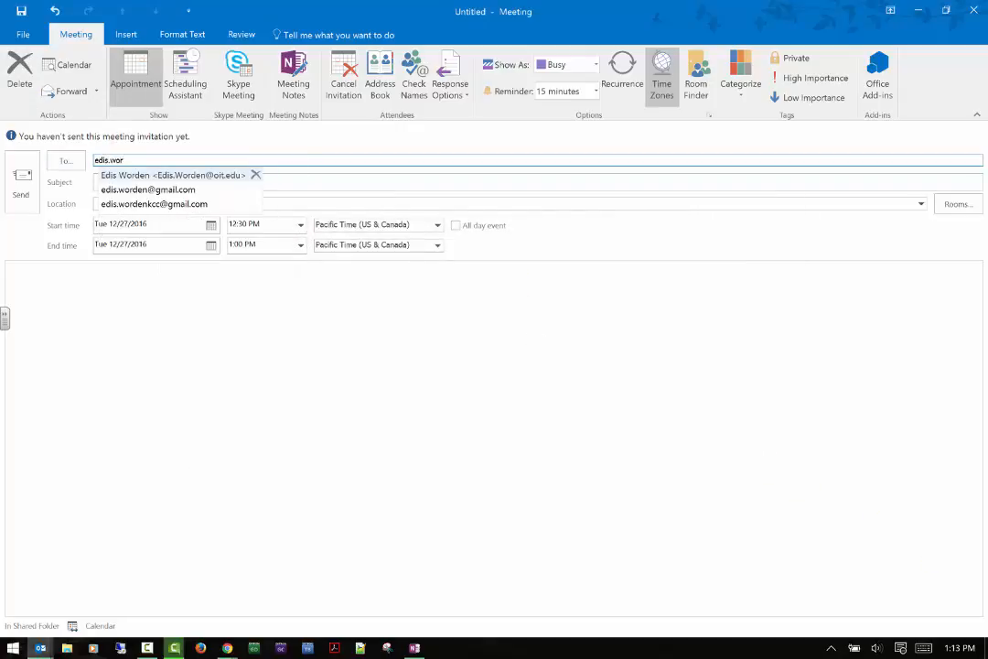
click(201, 189)
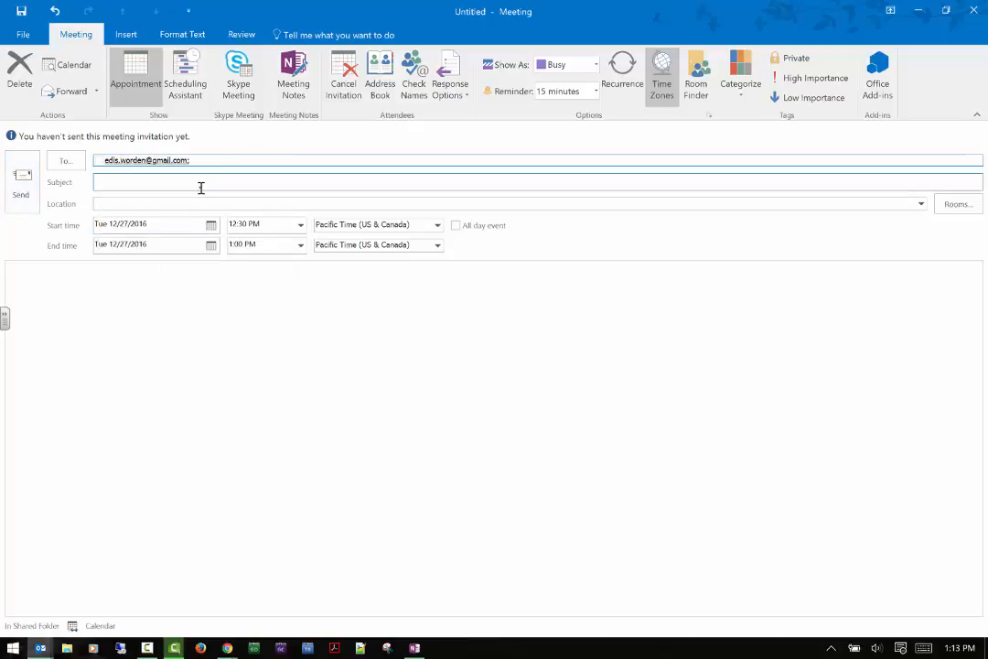
click(216, 160)
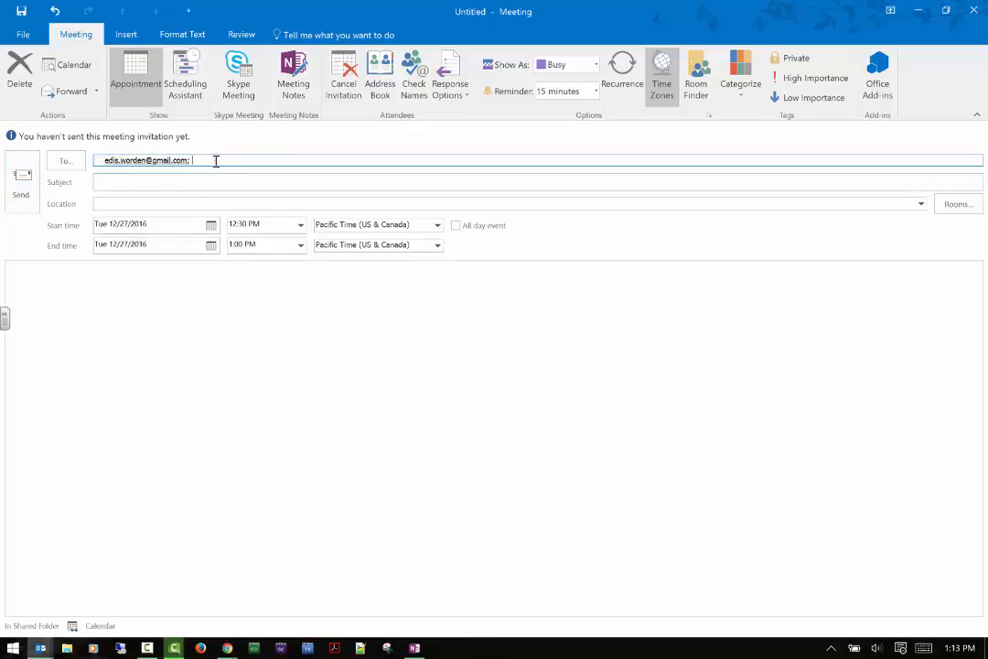
key(BackSpace)
text(ed)
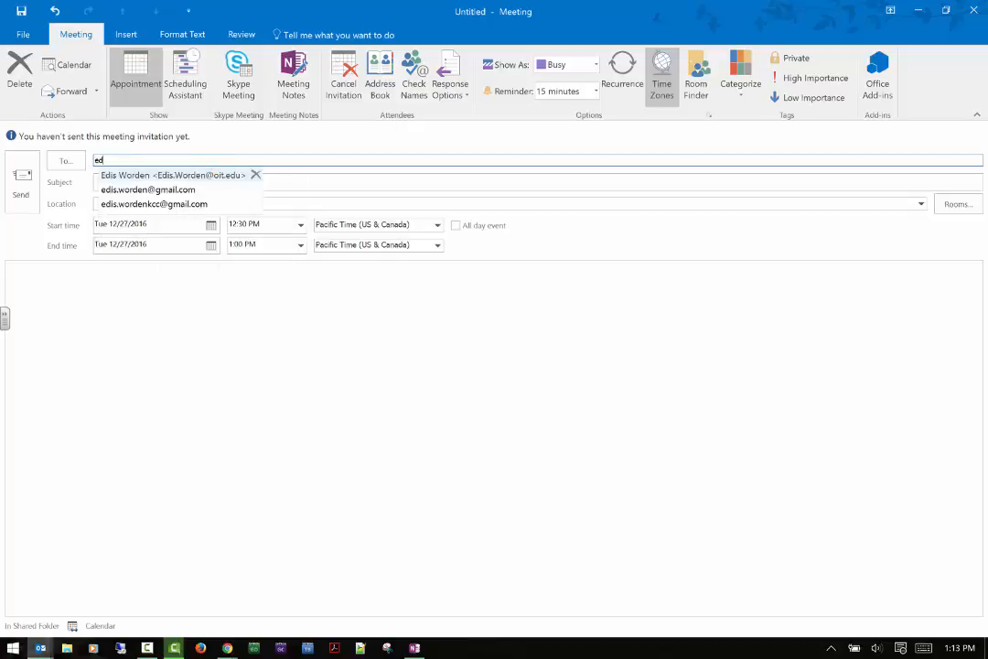
text(is)
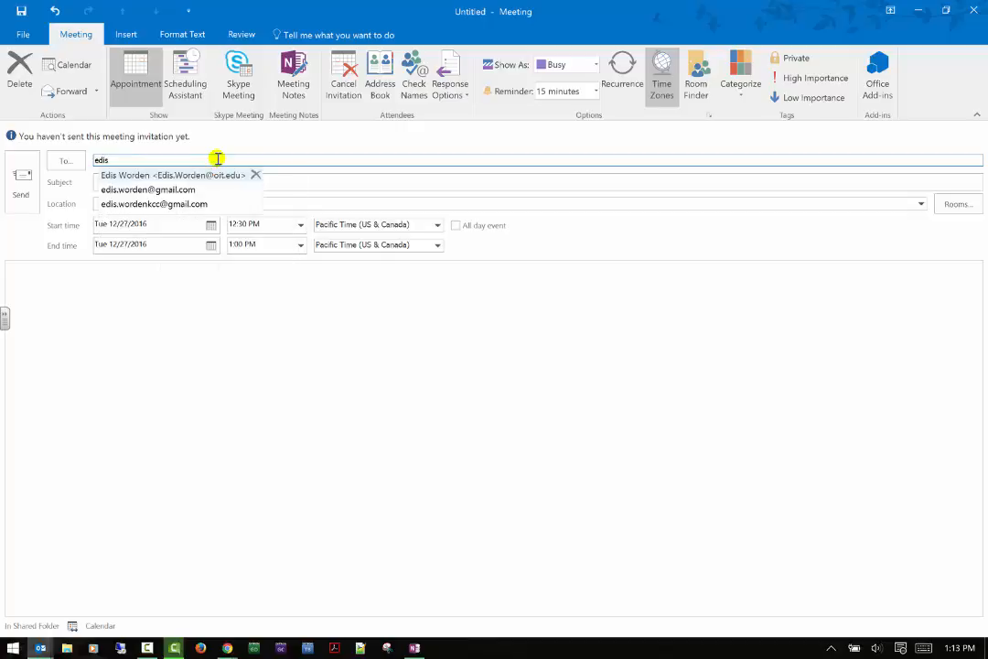
click(193, 203)
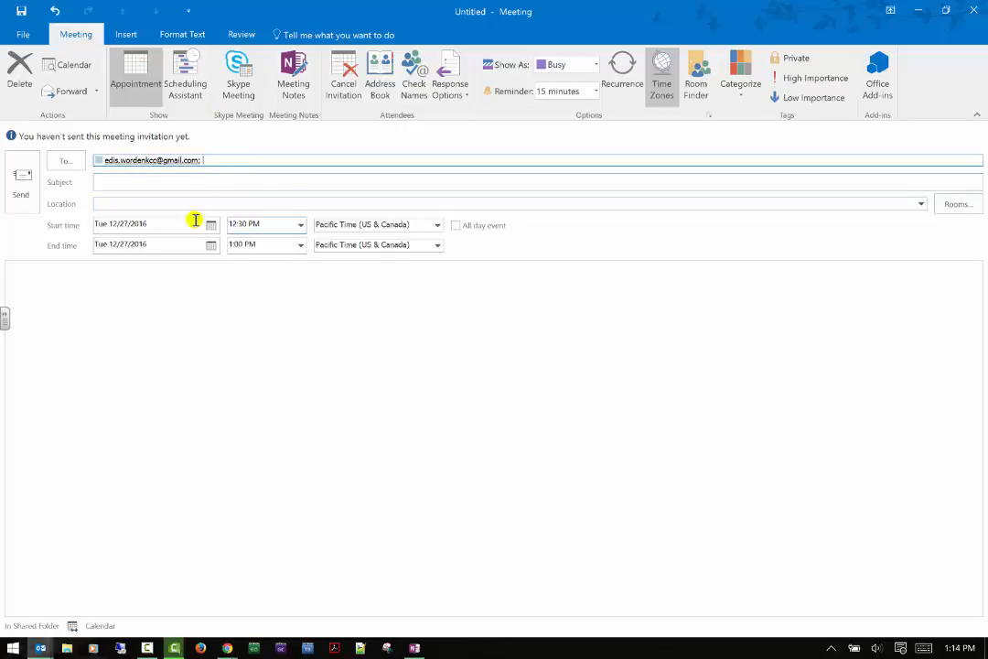
- Enter "Discussion for video" as the meeting subject and "Daily Bagel" as the location
click(146, 183)
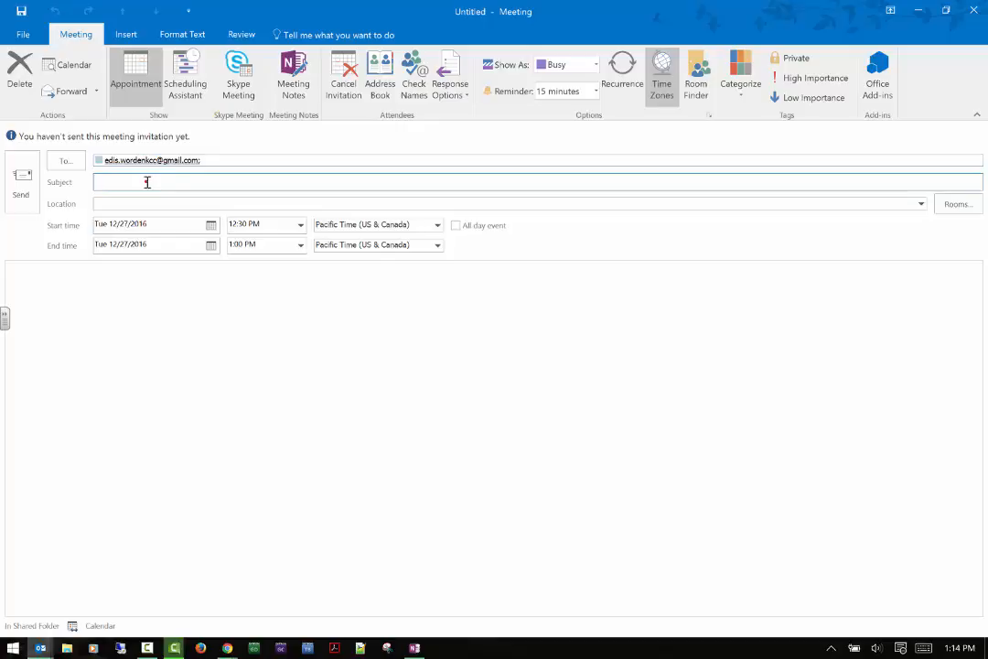
text(Discussion for video)
key(Tab)
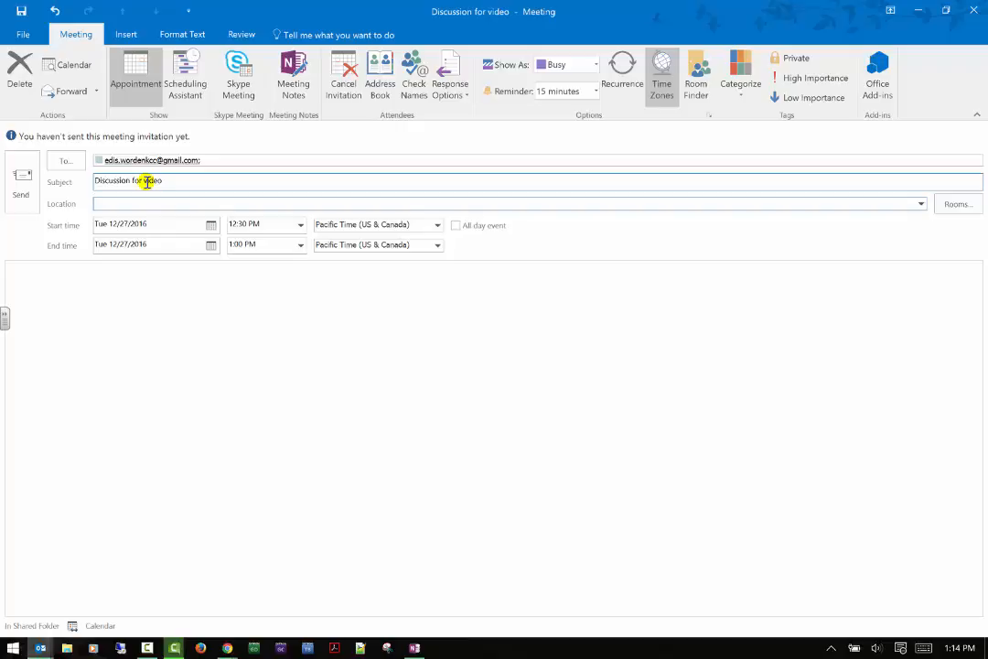
text(Daily Bagel)
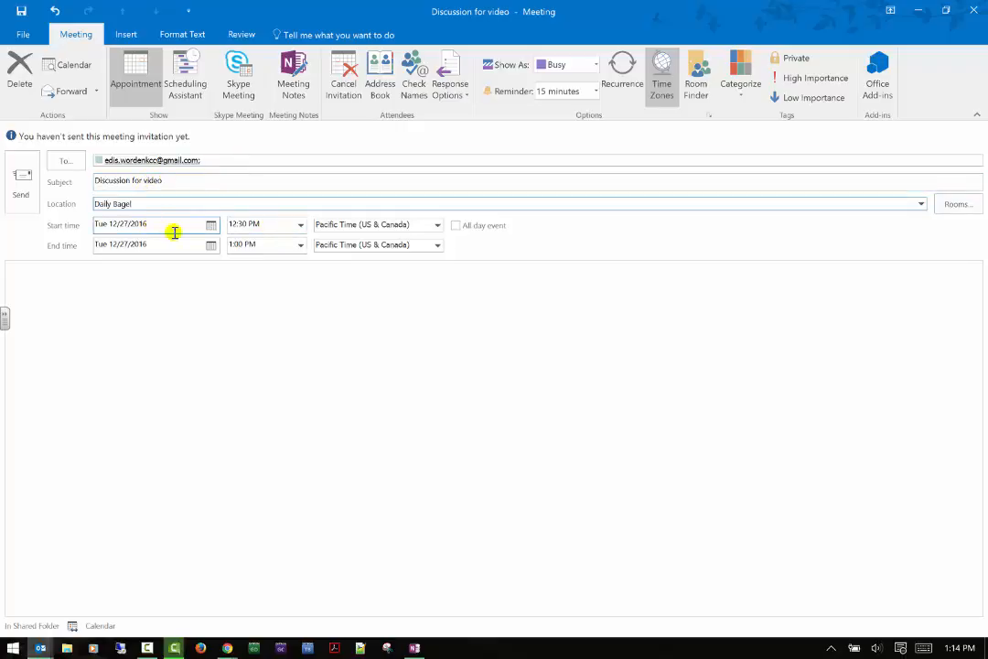
- Set the meeting's start date to Thursday 12/29/2016, check the calendar and return to the meeting request
click(209, 224)
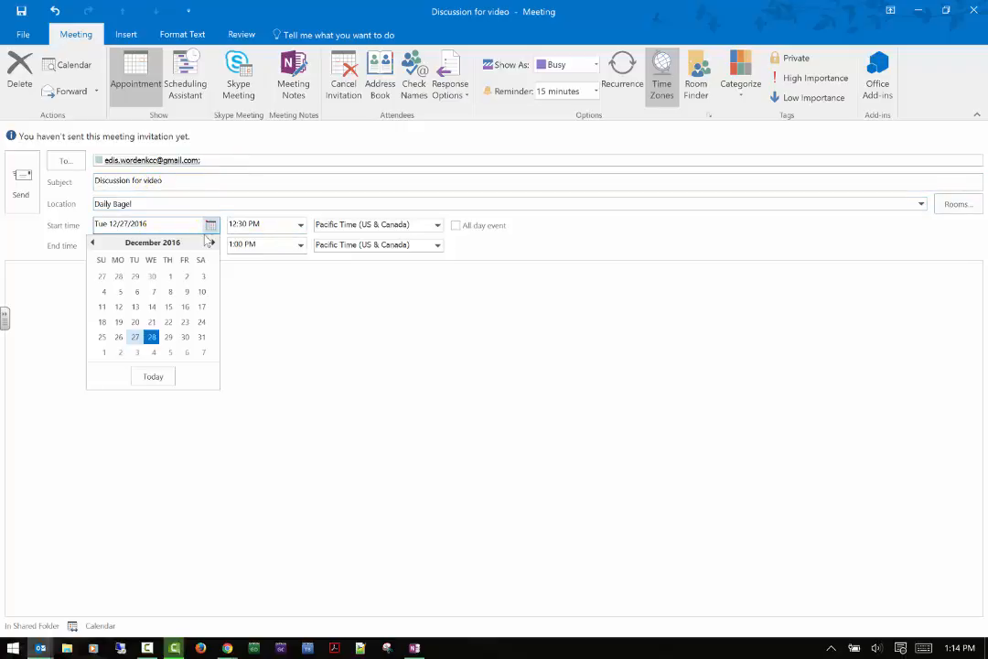
click(169, 338)
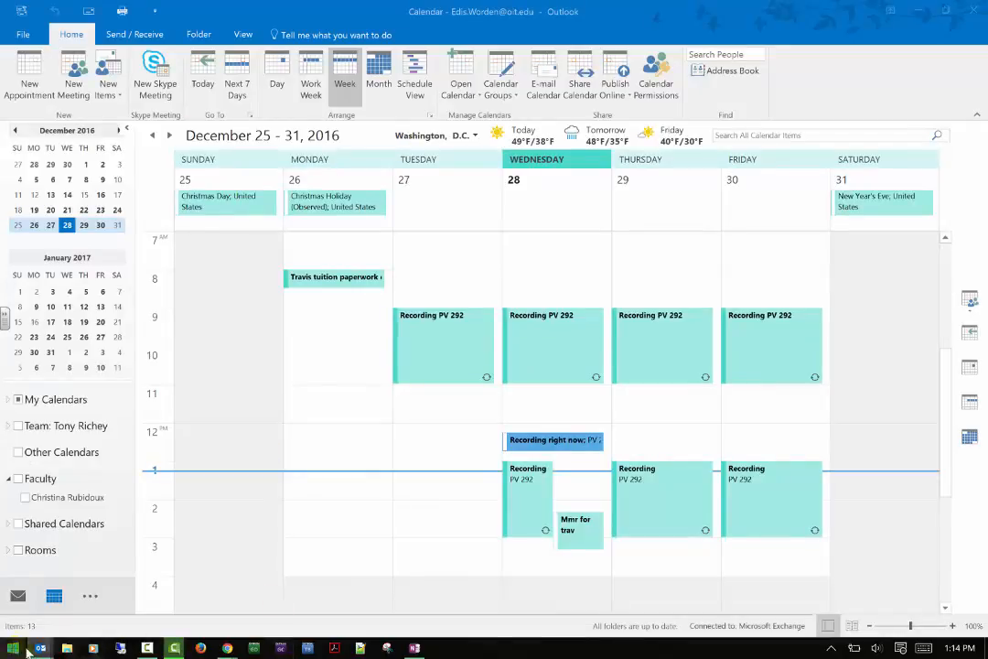
mouse_move(40, 650)
click(220, 526)
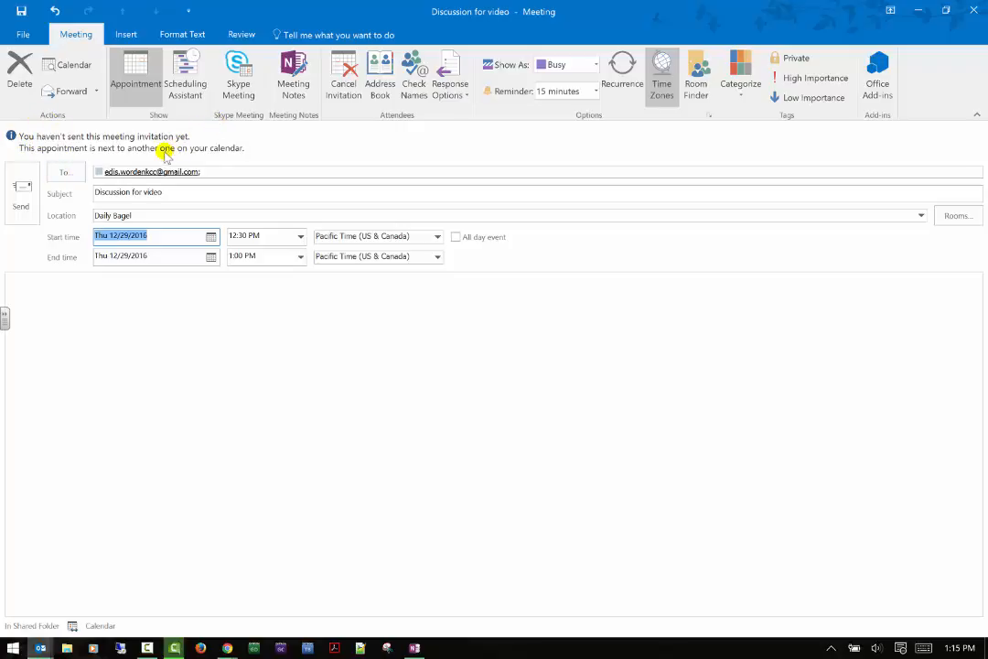
- Try a 1:00 PM start for the meeting and set the start time to 11:30 AM instead
click(300, 236)
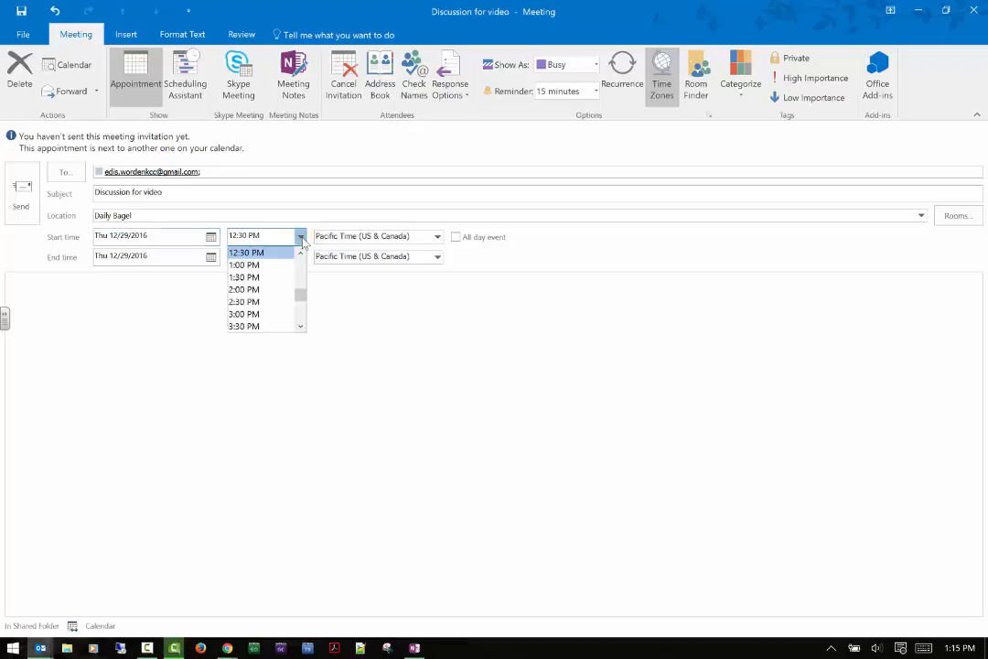
click(267, 277)
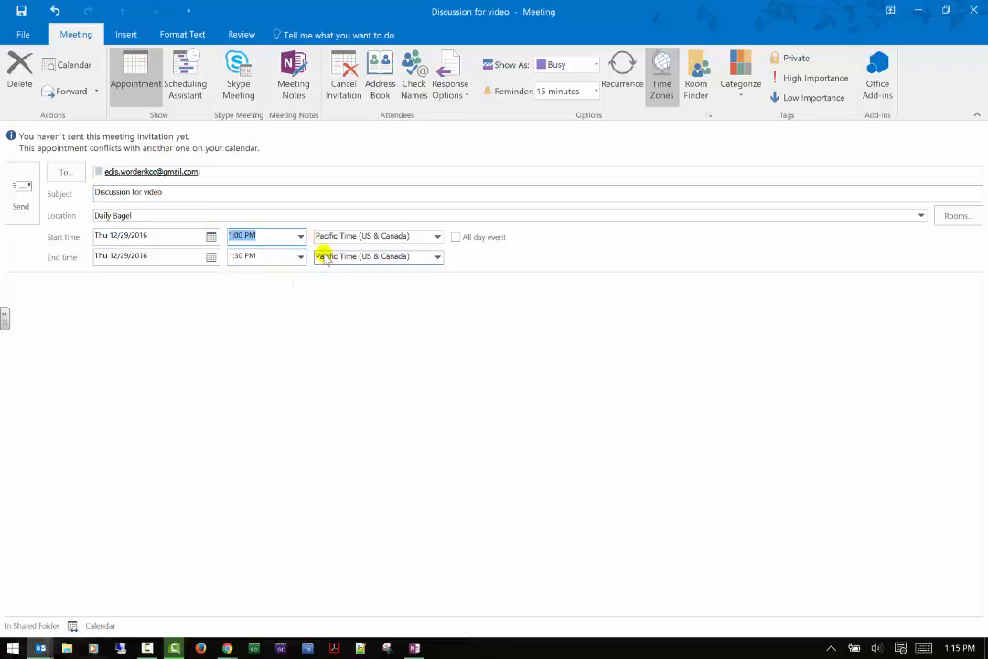
click(300, 237)
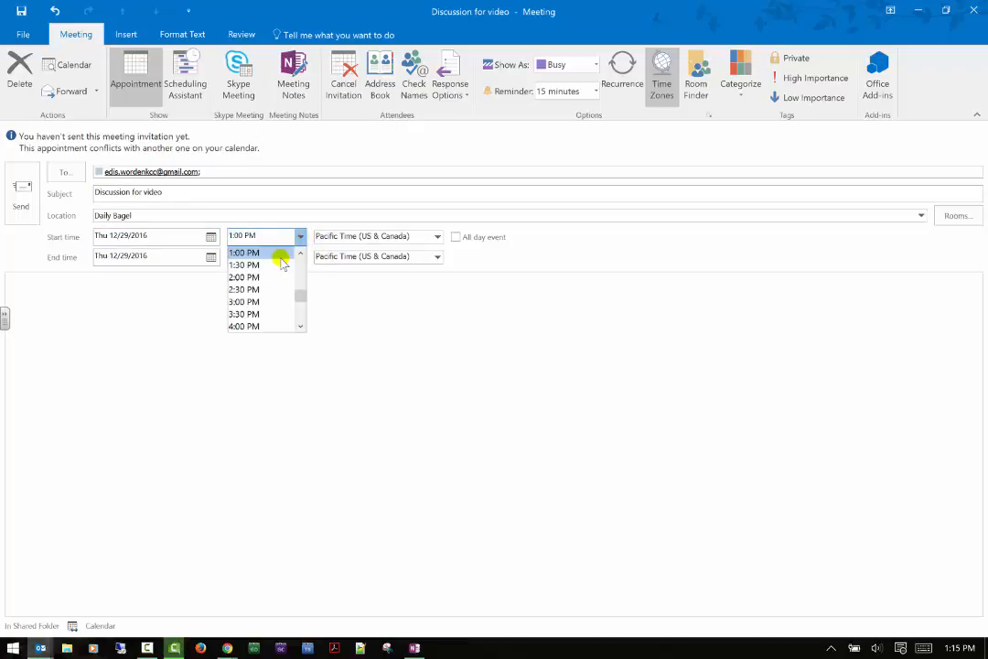
scroll(296, 260, up, 3)
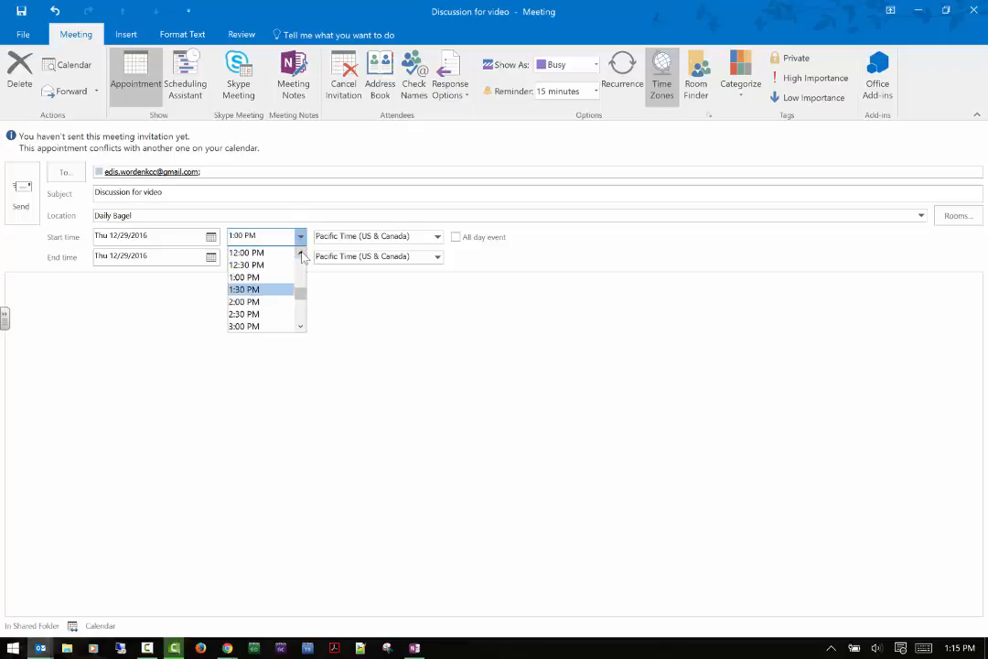
click(271, 253)
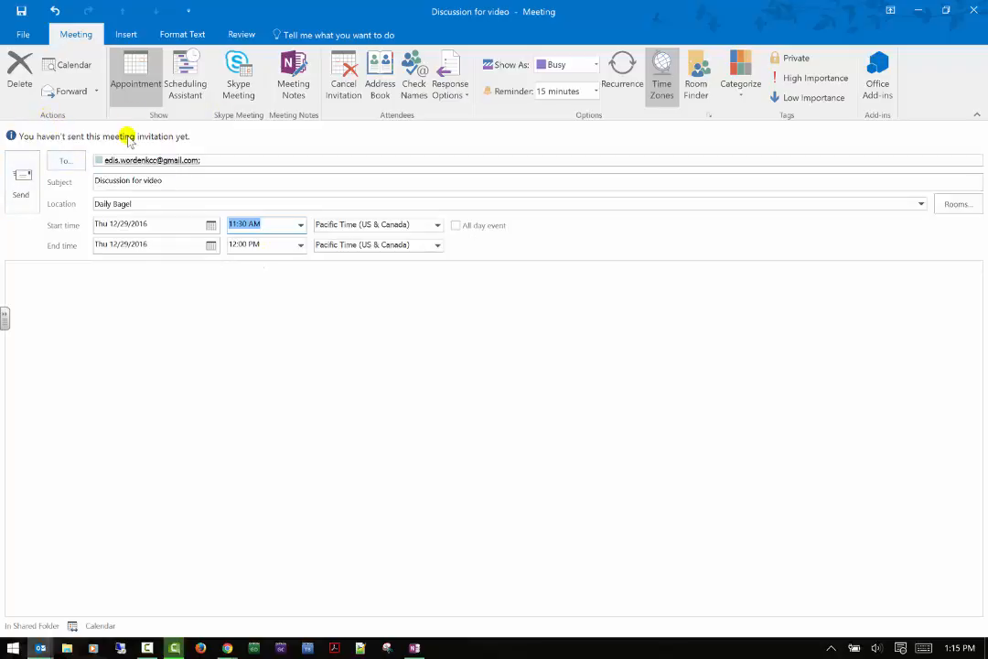
- Show the Scheduling Assistant and put personal meeting notes on the OneNote page "Don't forget to feed the cats" in Quick Notes
click(186, 87)
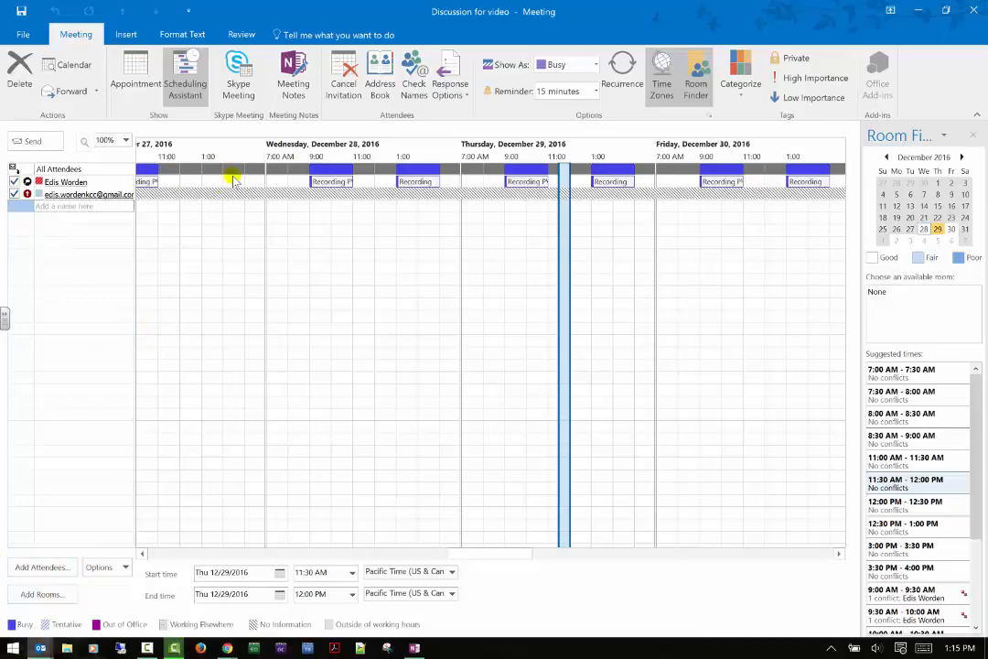
click(295, 73)
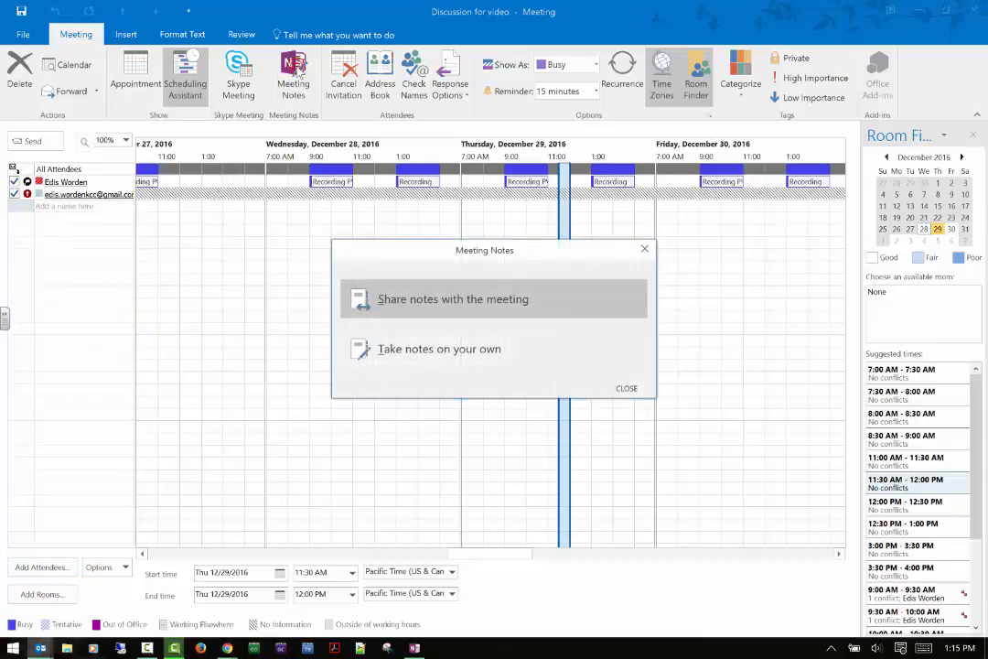
click(444, 350)
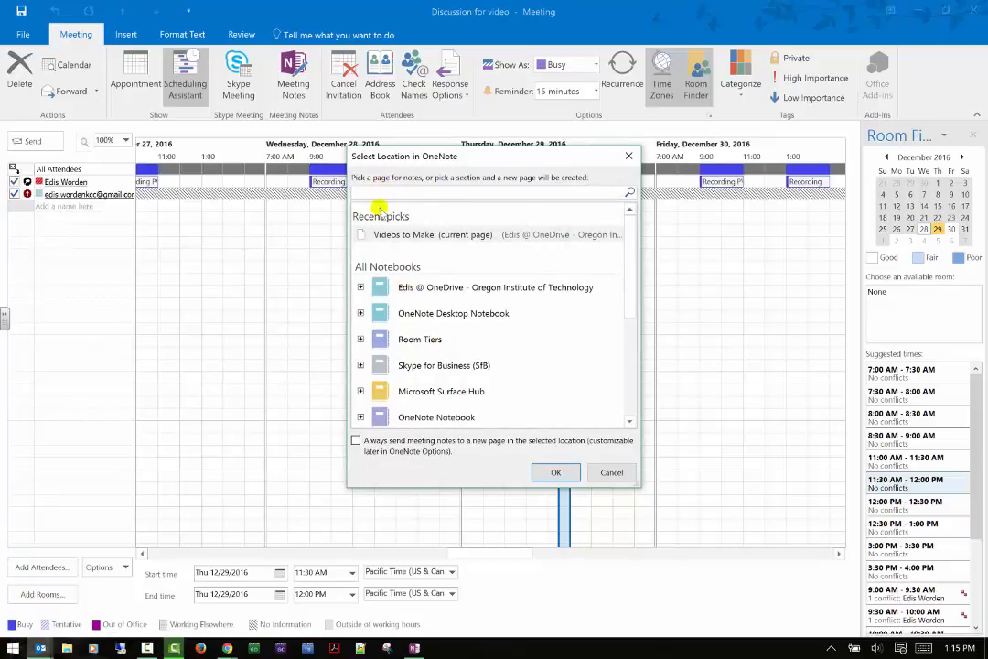
click(361, 288)
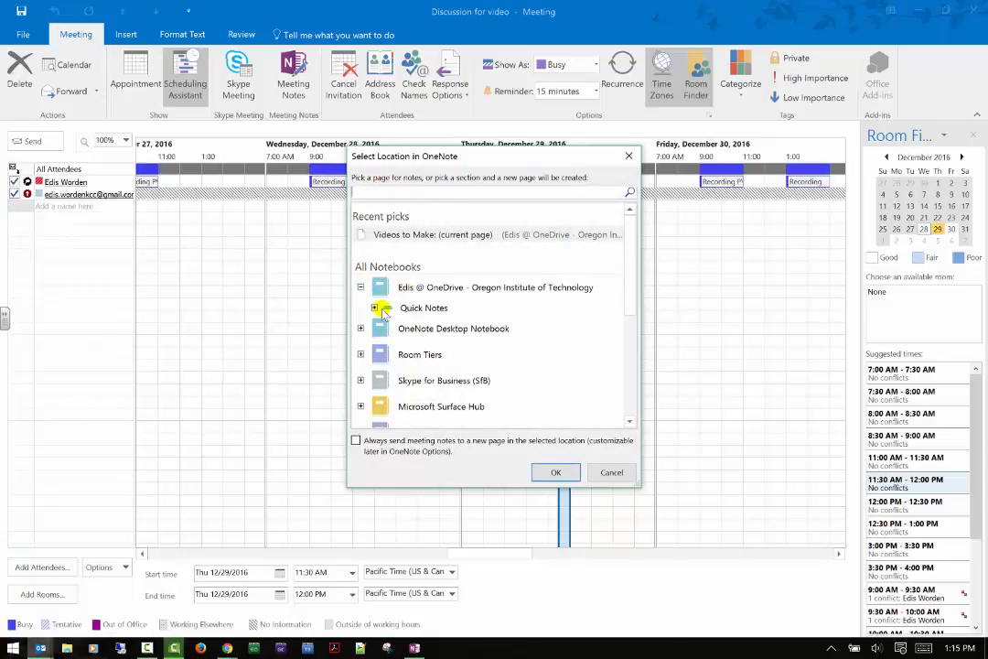
click(374, 309)
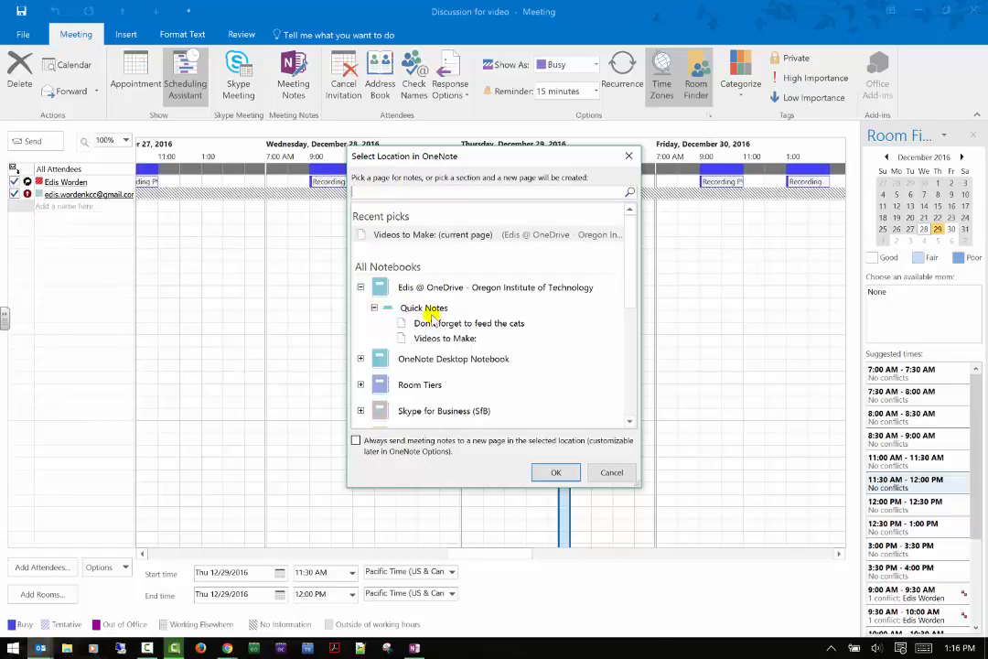
click(430, 326)
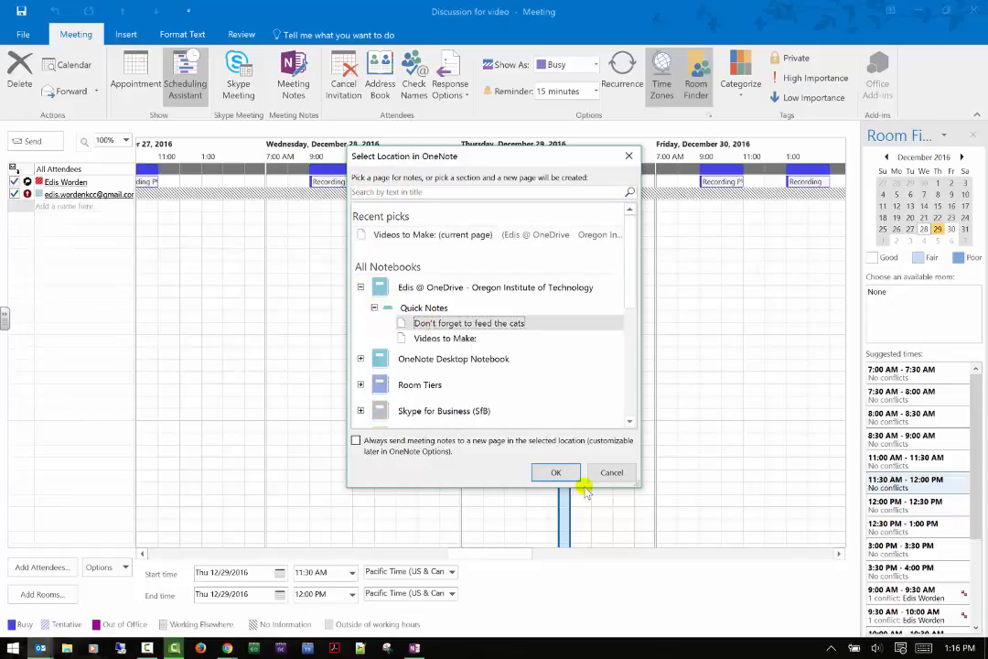
click(557, 473)
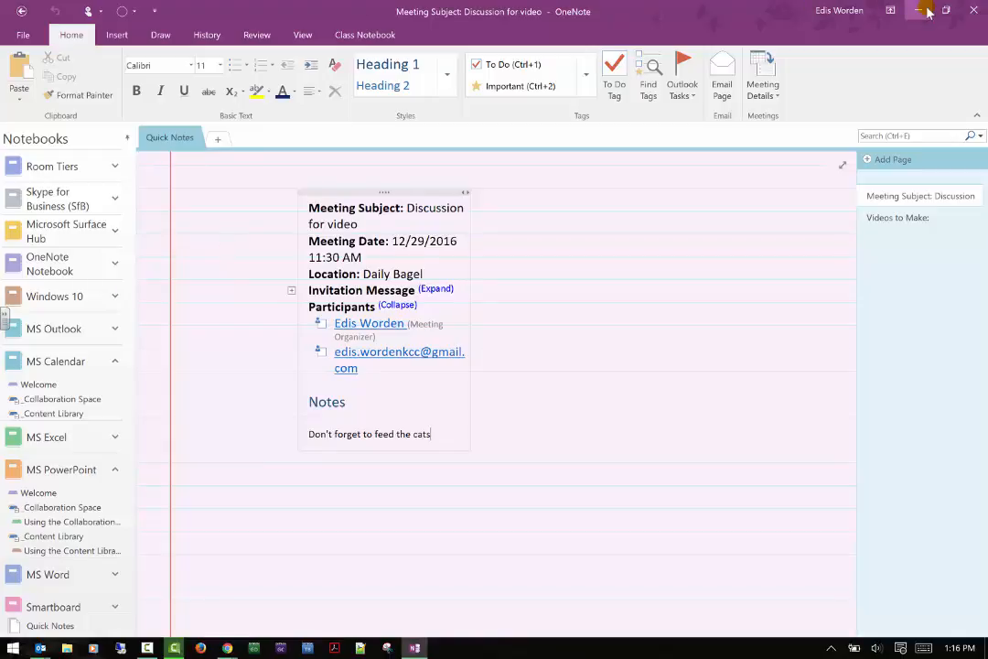
- Expand the invitation message on the OneNote meeting page and return to the meeting request in Outlook
click(295, 289)
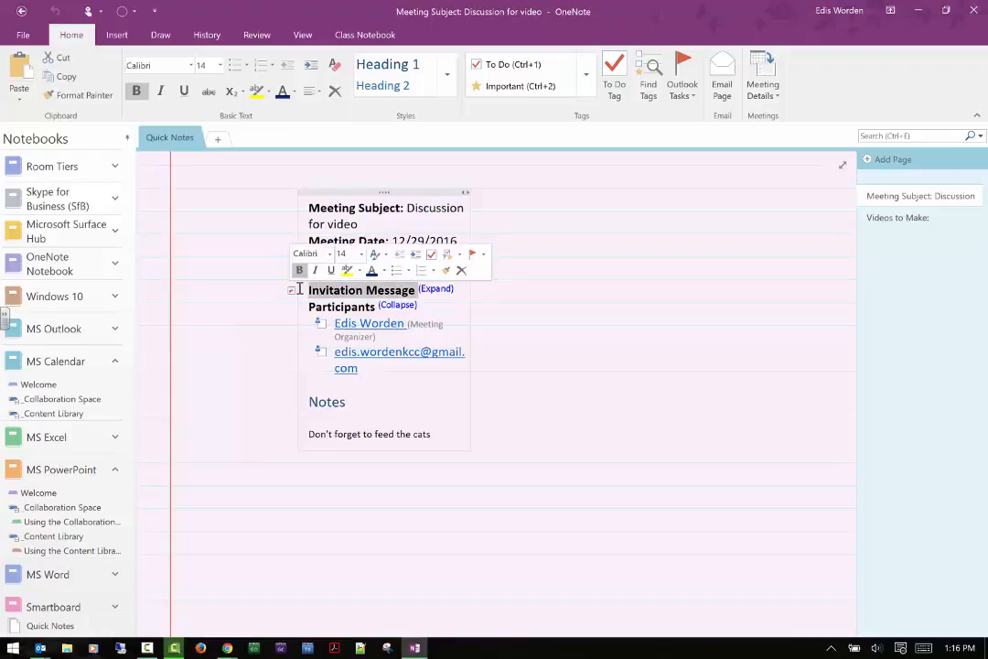
click(445, 289)
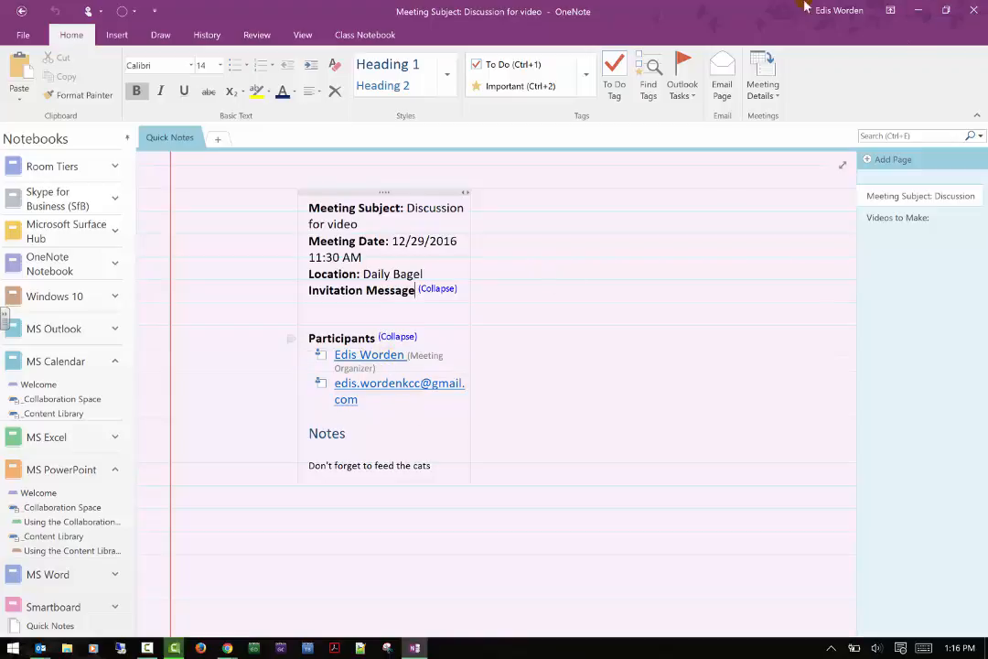
click(918, 9)
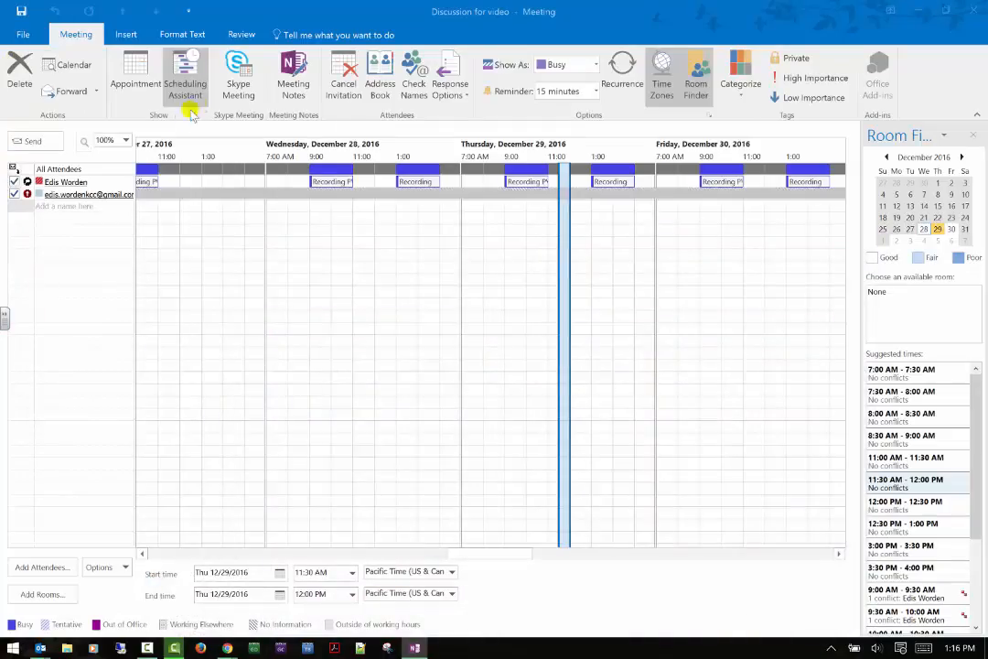
- Check the Meeting Notes sharing options without choosing one, and turn off the meeting's time zone fields
click(293, 82)
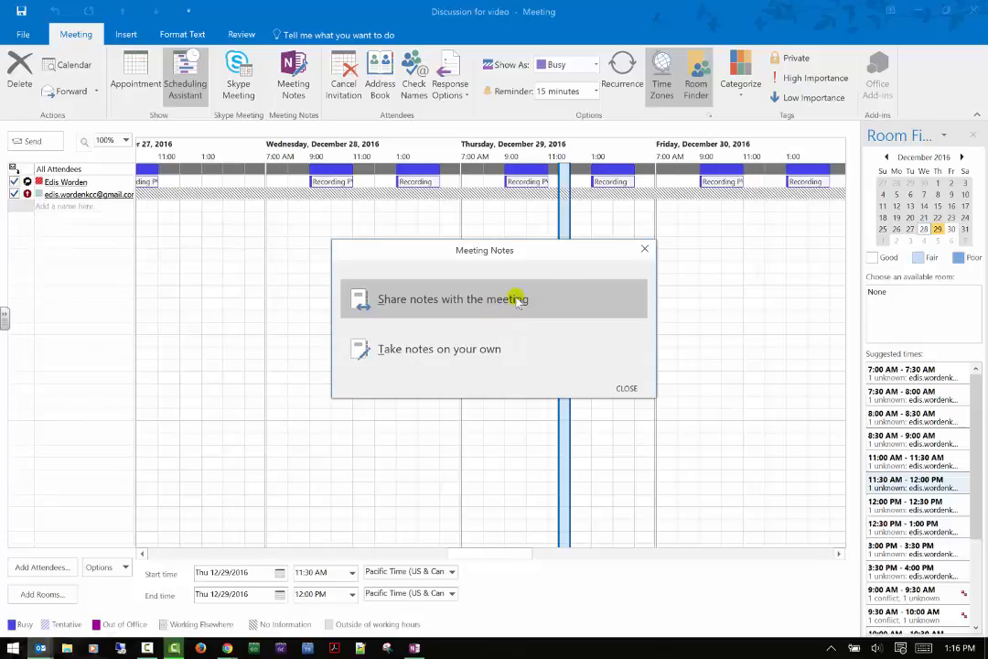
click(643, 248)
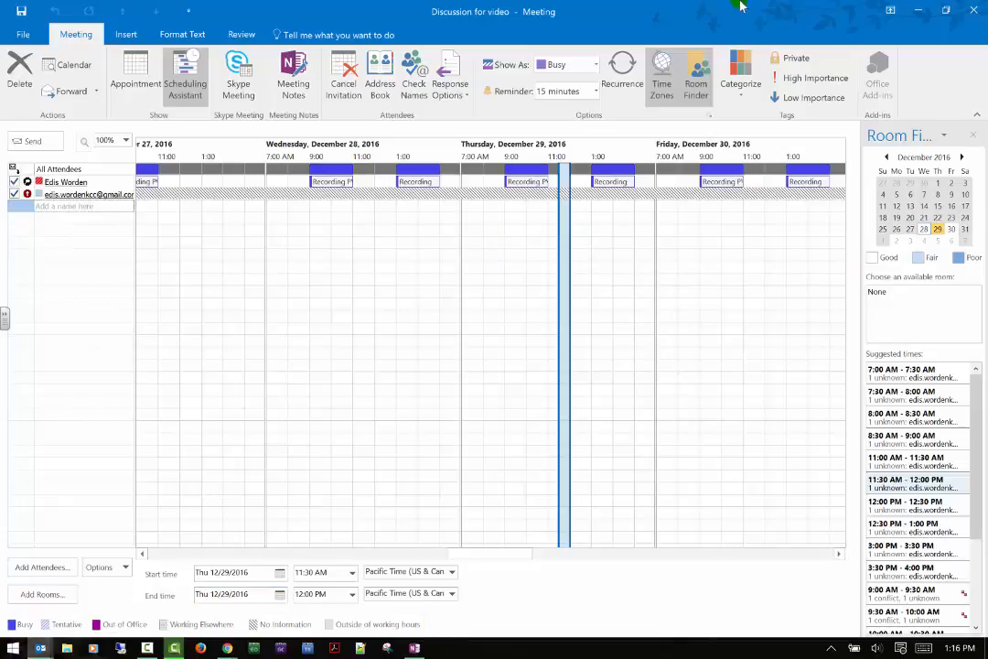
click(659, 89)
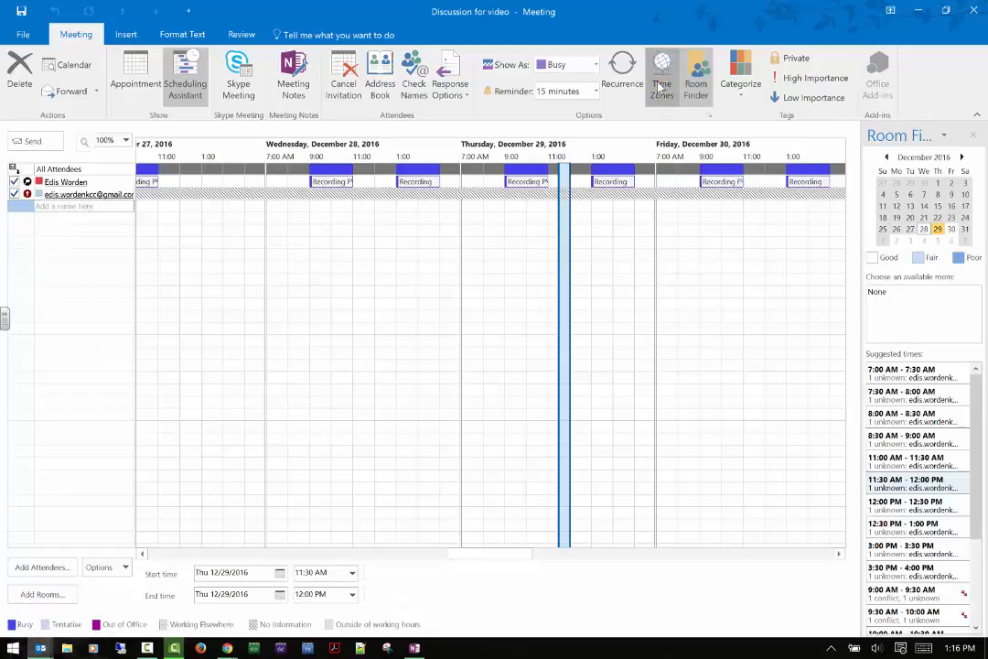
- Show the meeting's time zone fields, view the available start time zones without choosing one, and hide the fields again
click(661, 86)
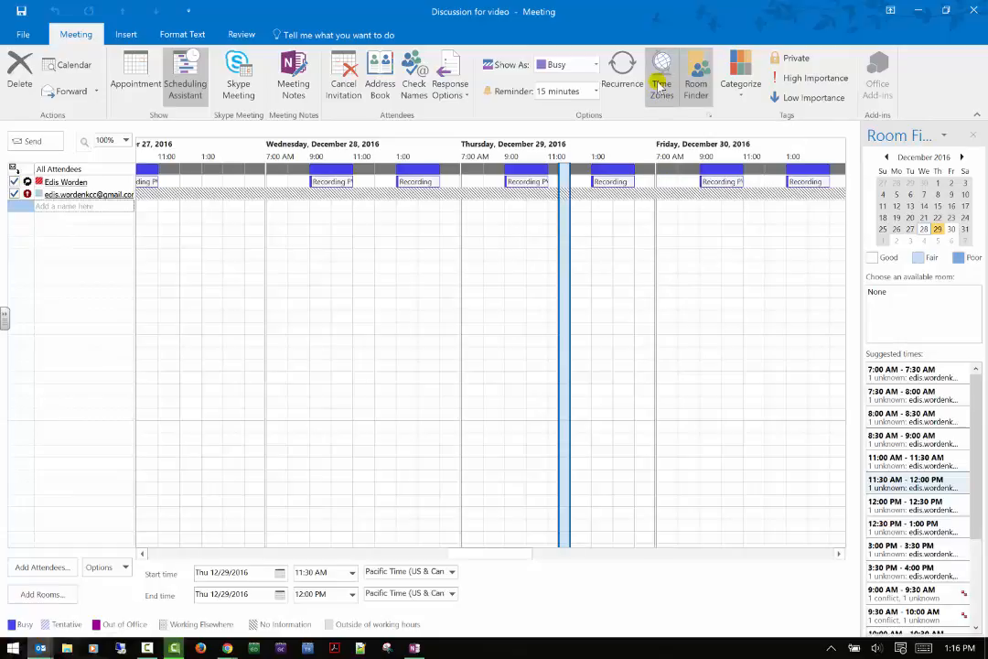
click(450, 572)
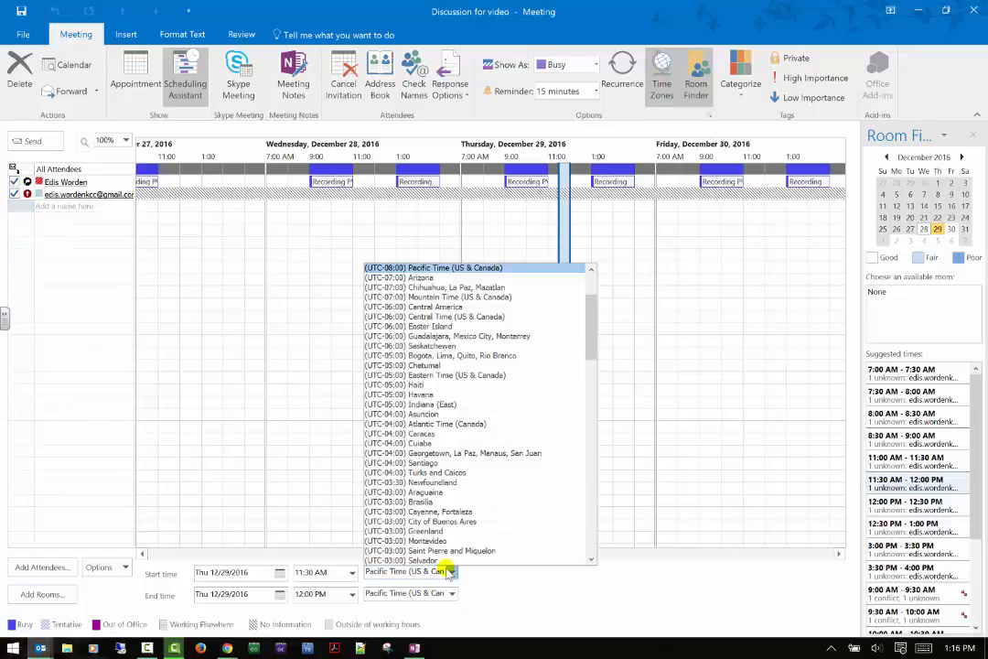
click(451, 572)
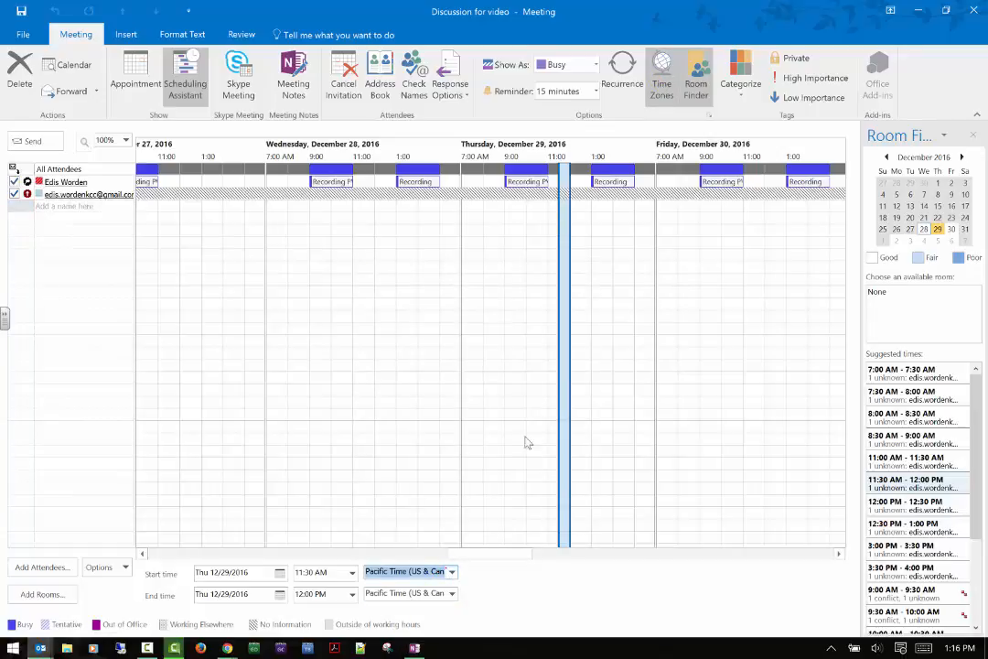
click(662, 61)
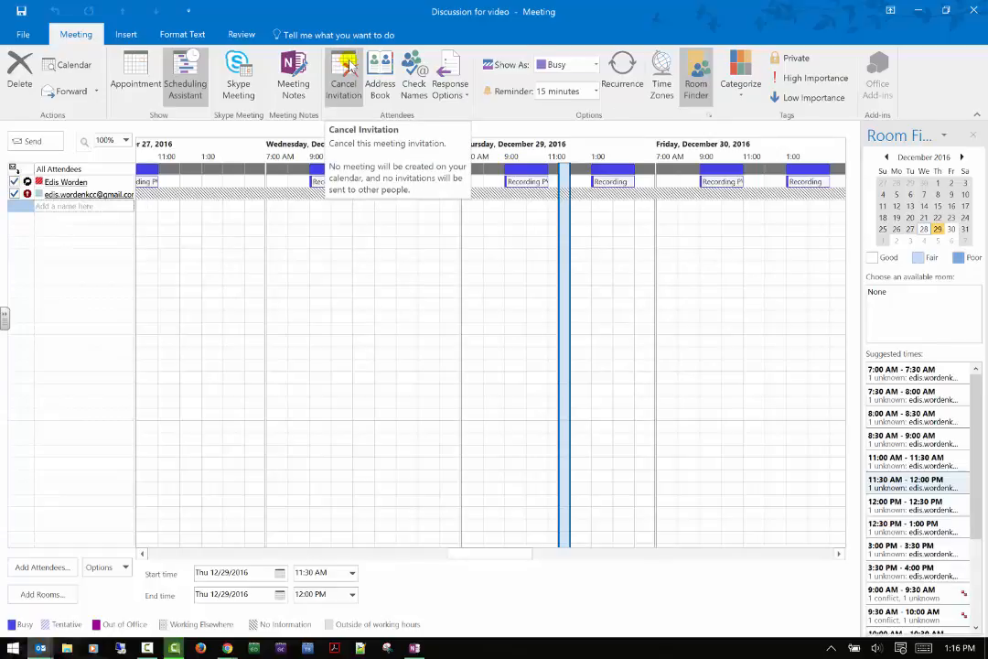
- Send the meeting invitation and check the actions offered for the "Discussion for video" meeting on Thursday the 29th
click(27, 143)
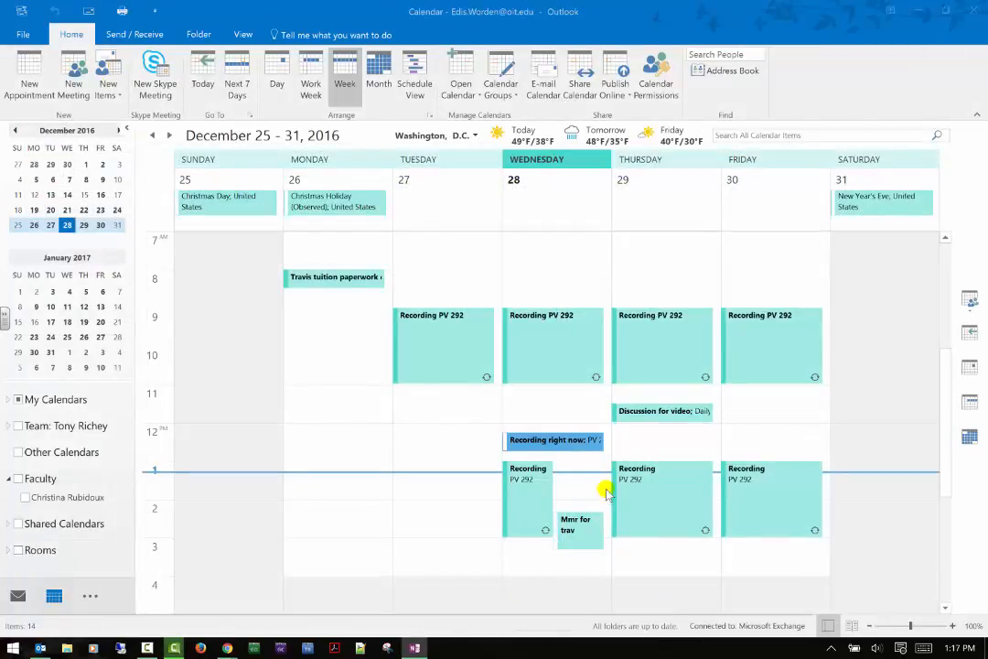
right_click(695, 419)
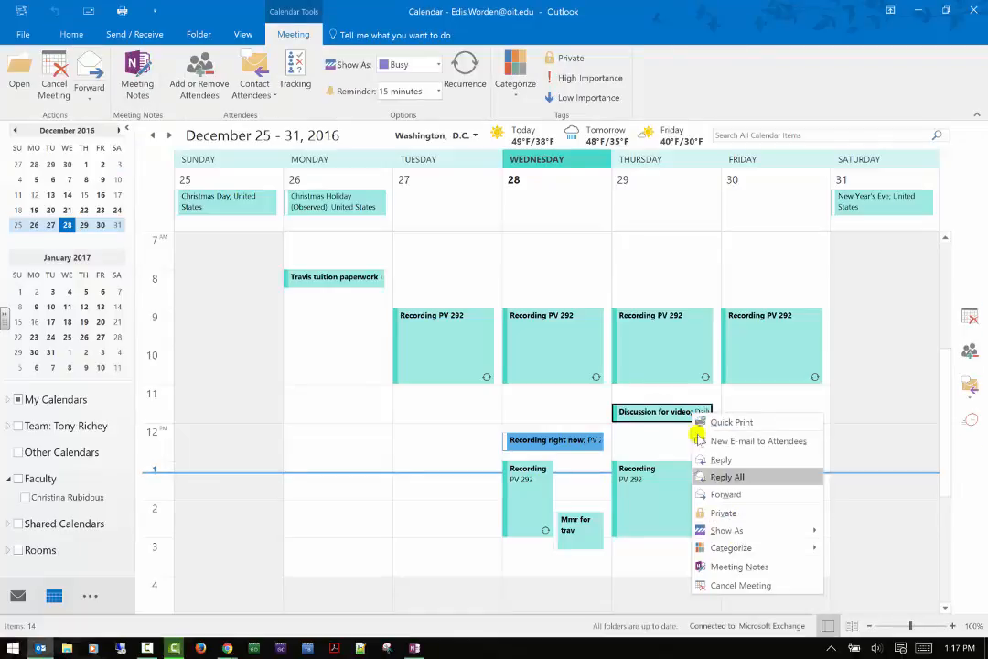
click(633, 410)
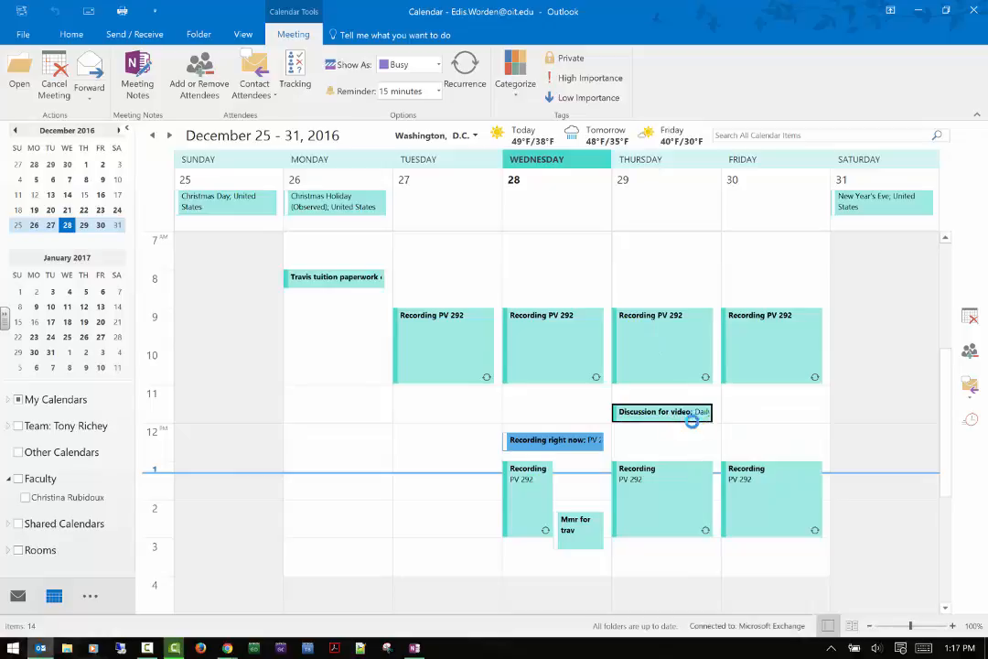
- Try to extend the "Discussion for video" meeting to 12:30 PM in the calendar and discard the change without sending an update
drag(678, 420, 679, 442)
click(440, 341)
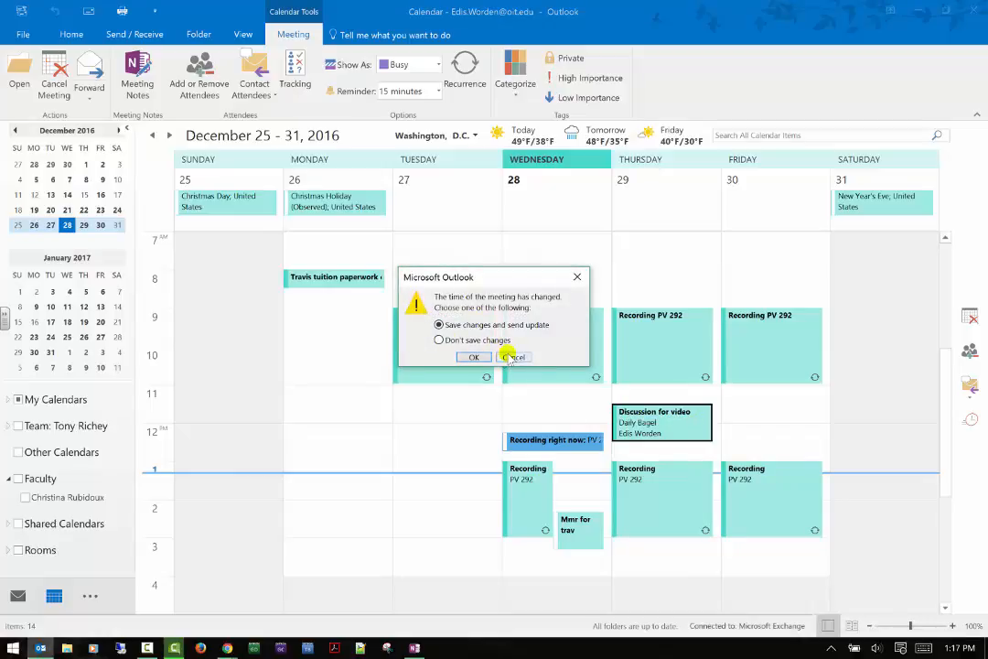
click(471, 357)
- Open the "Discussion for video" meeting, check its attendee tracking options, and return to the calendar
double_click(659, 412)
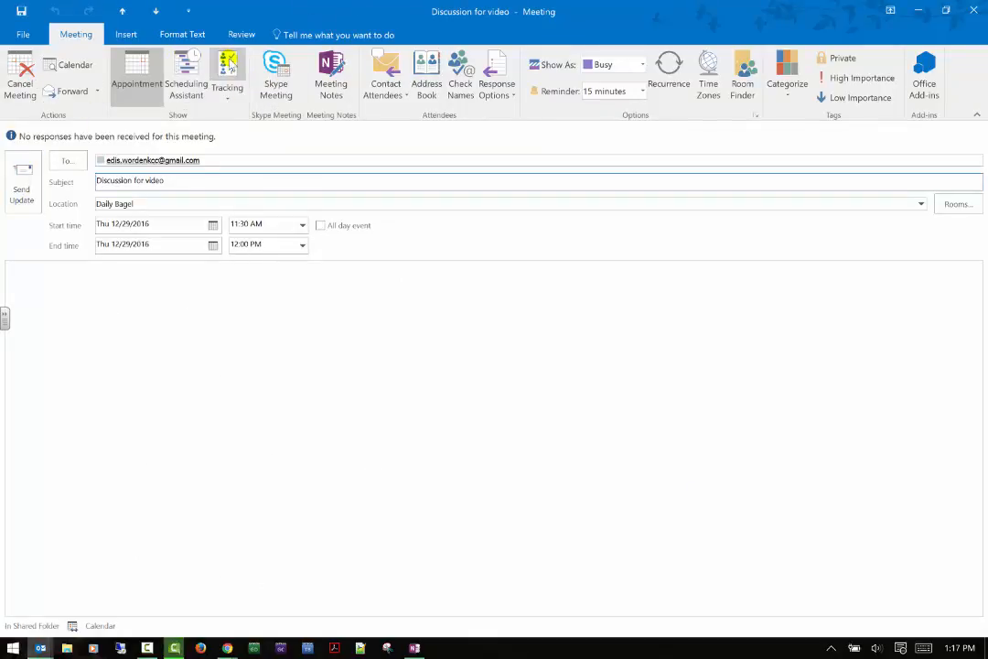
click(228, 91)
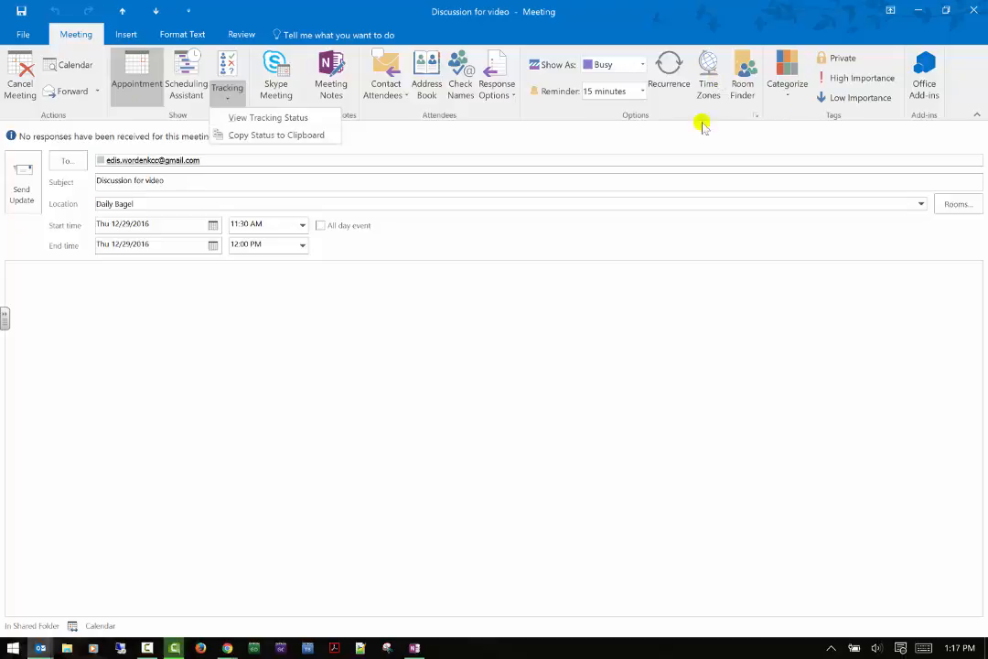
click(572, 185)
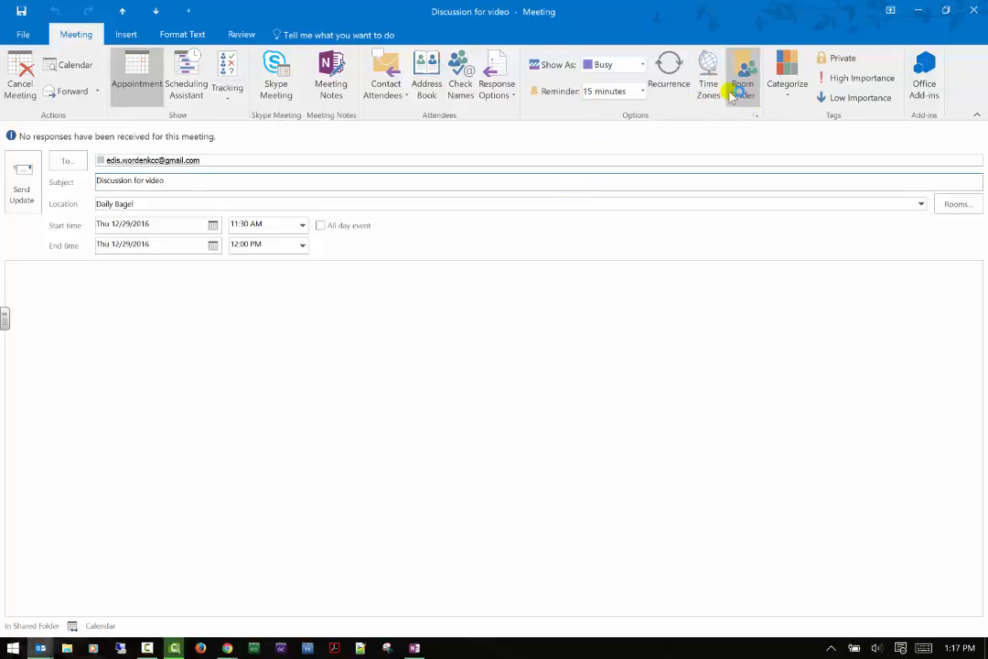
click(918, 11)
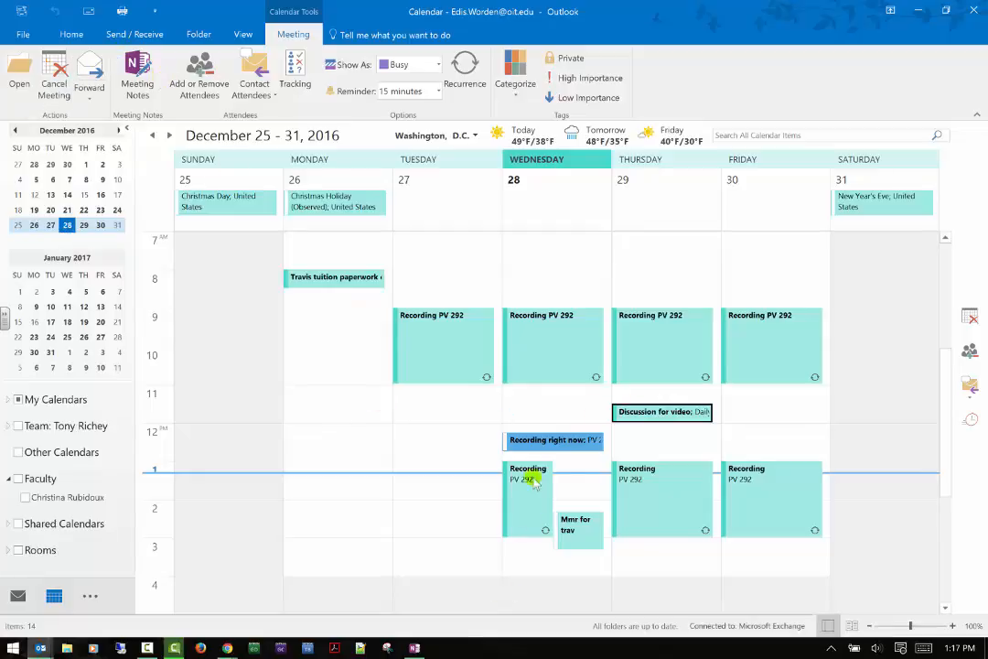
- Create a new meeting request for Tuesday 12/27/2016 at 12:00 PM and show the Room Finder
click(404, 432)
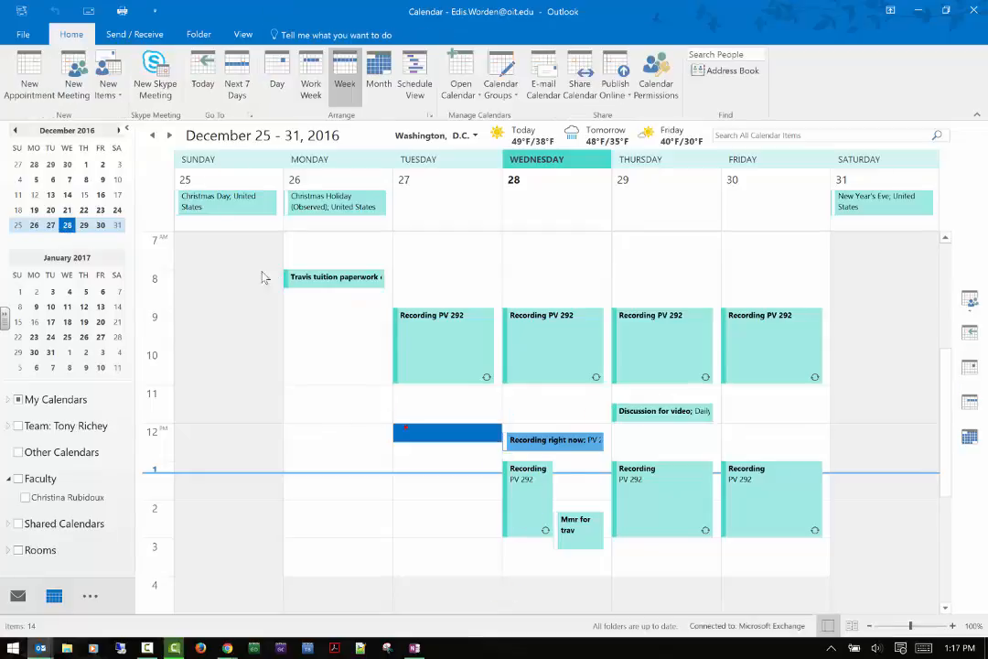
click(62, 75)
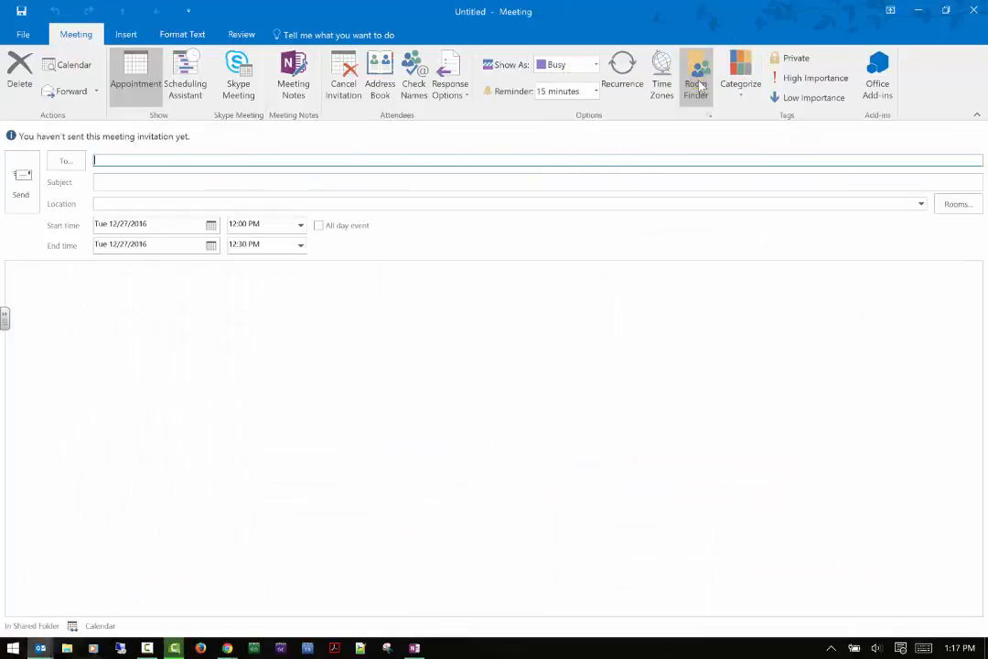
click(697, 87)
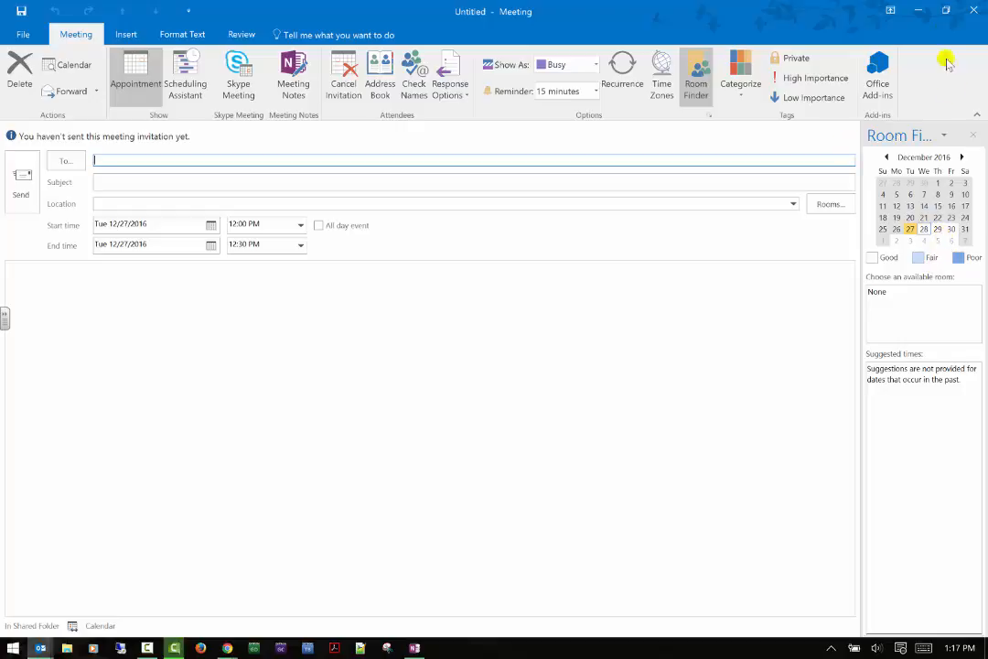
click(945, 136)
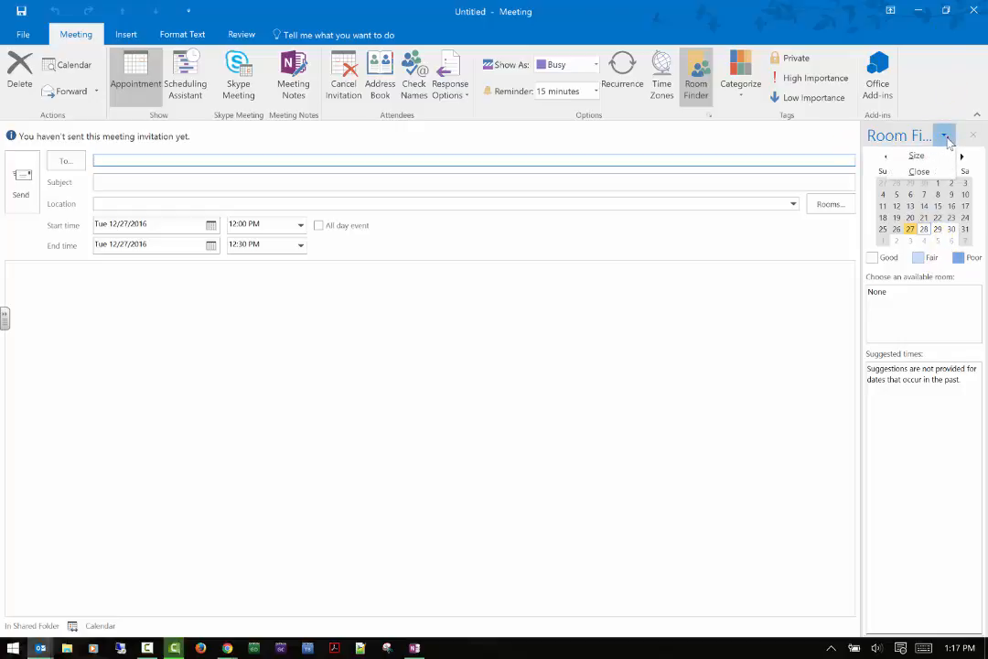
click(388, 497)
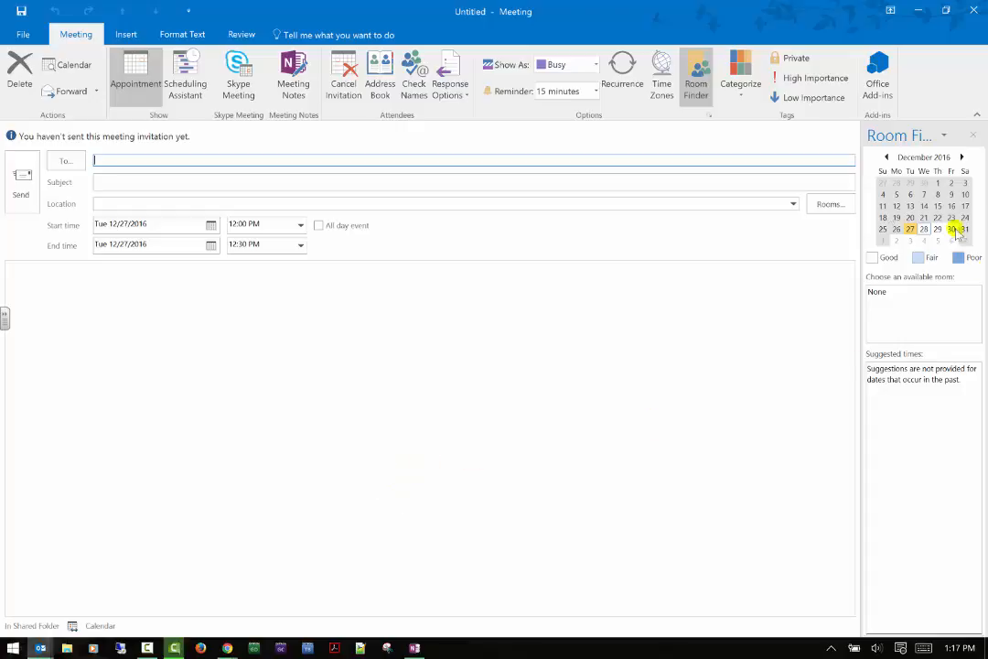
- Assign the Red category to the new meeting and show its time as Out of Office
click(756, 99)
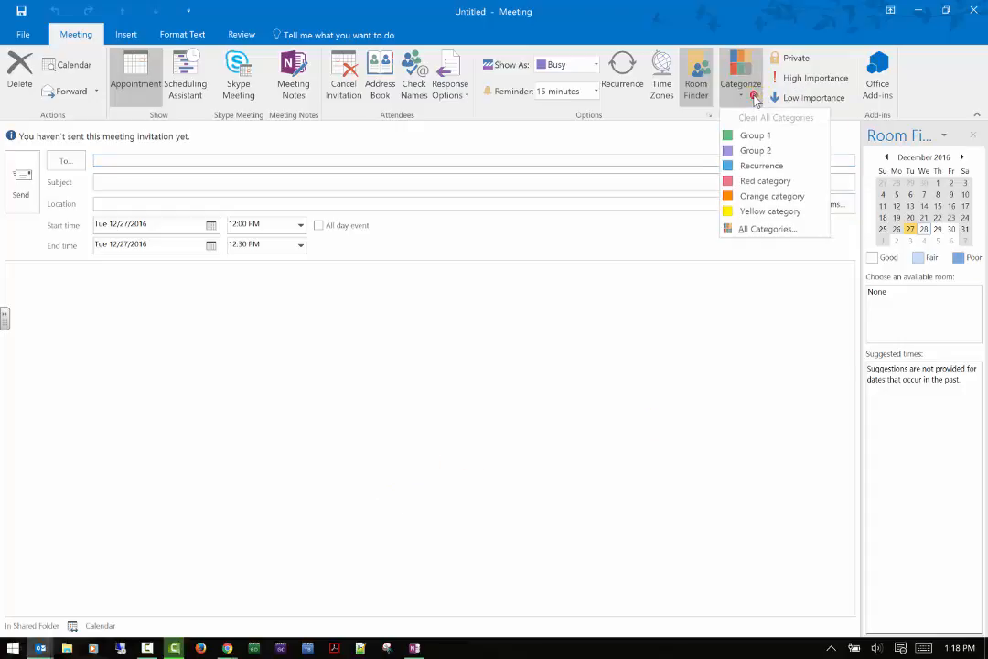
click(751, 180)
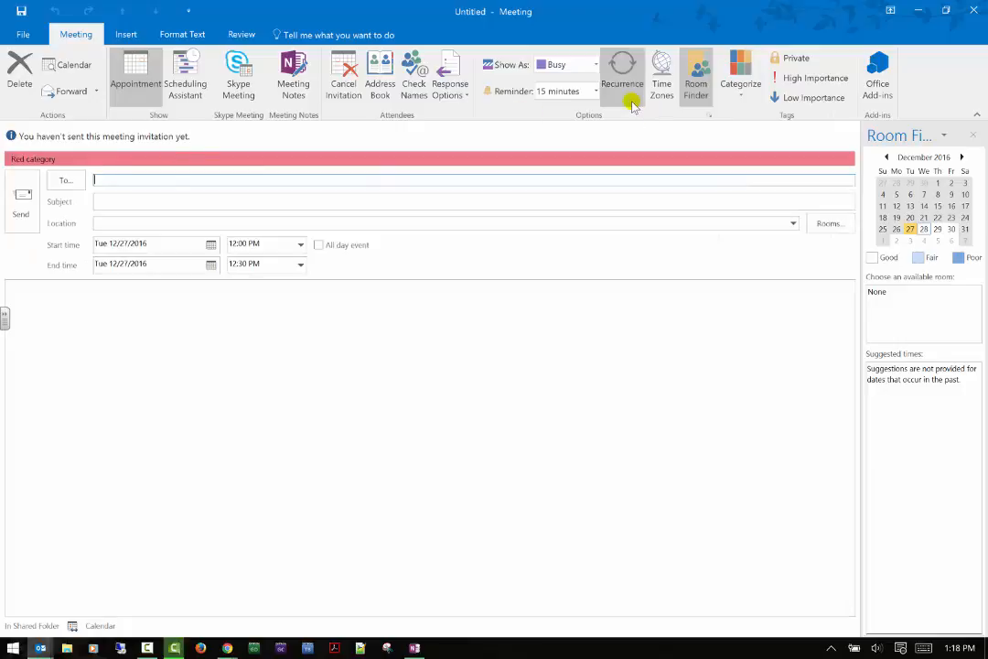
click(584, 65)
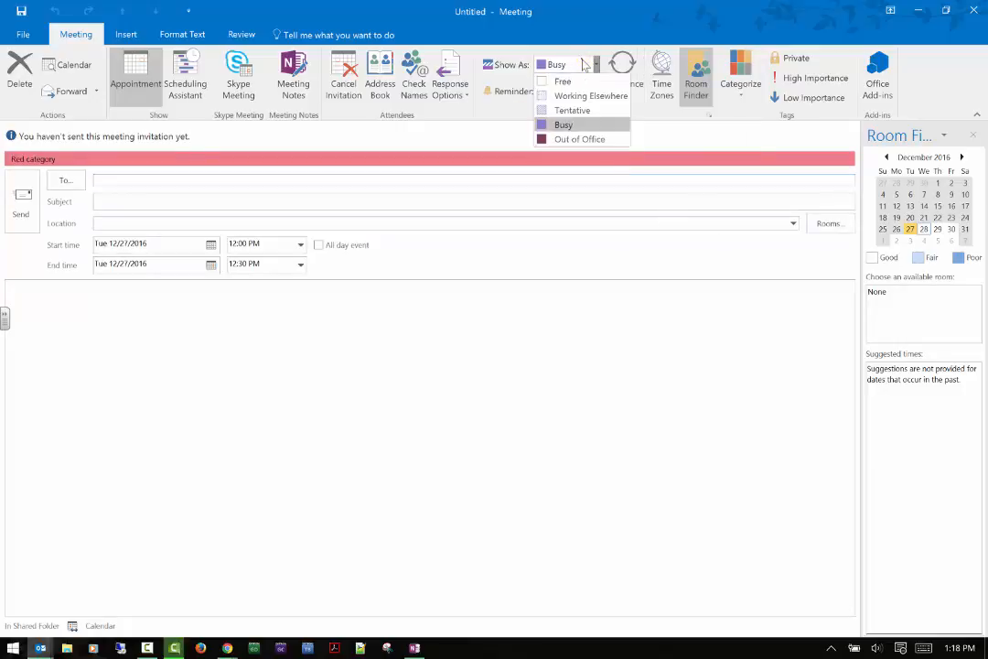
click(566, 138)
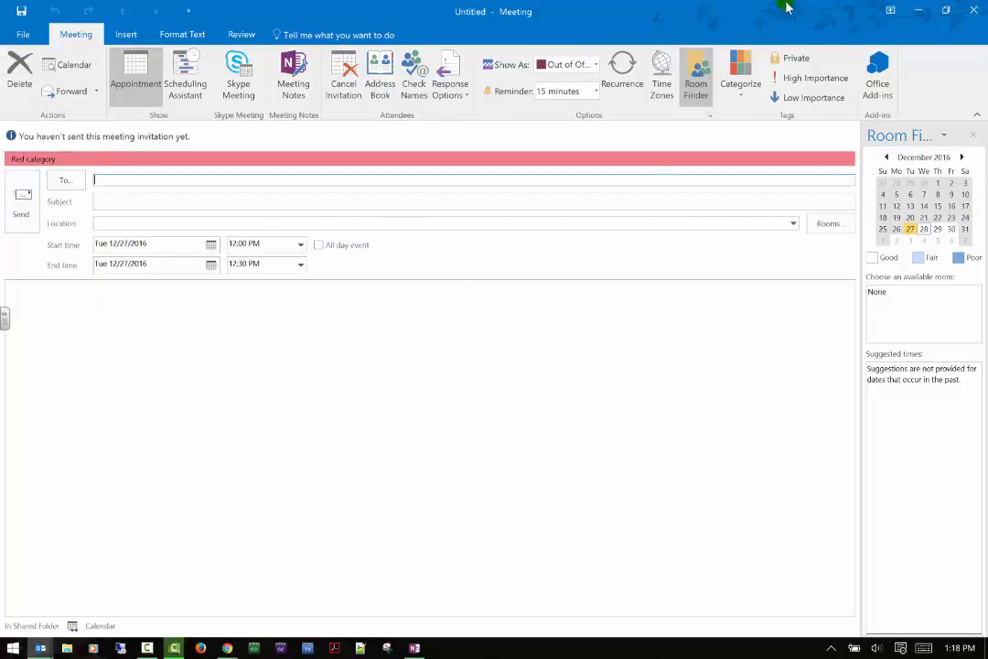
click(692, 142)
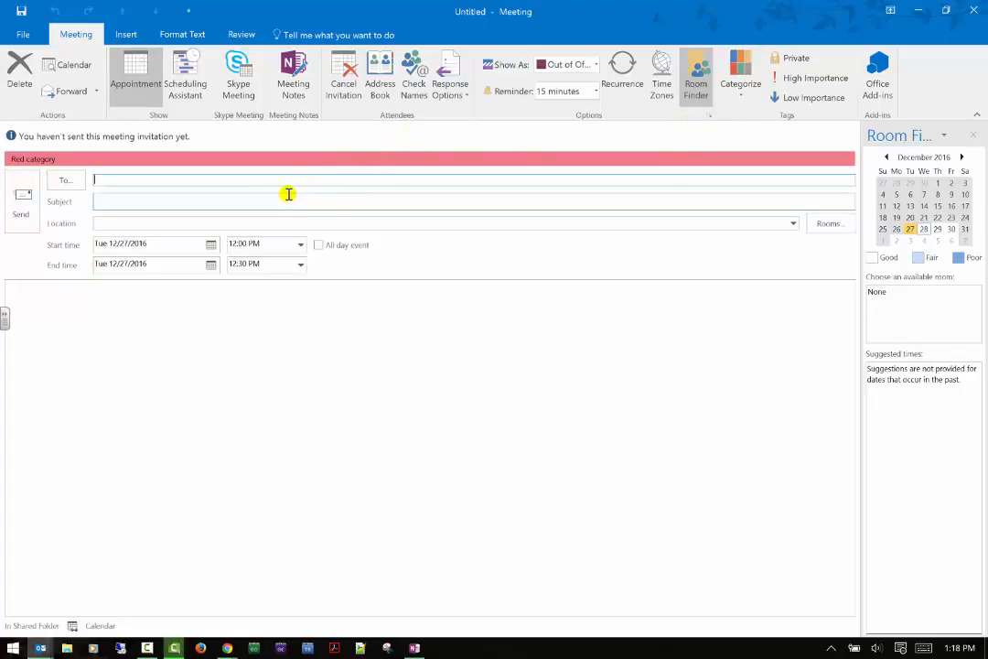
- Try the privacy and Low Importance tags on the new meeting and mark it as High Importance
click(786, 61)
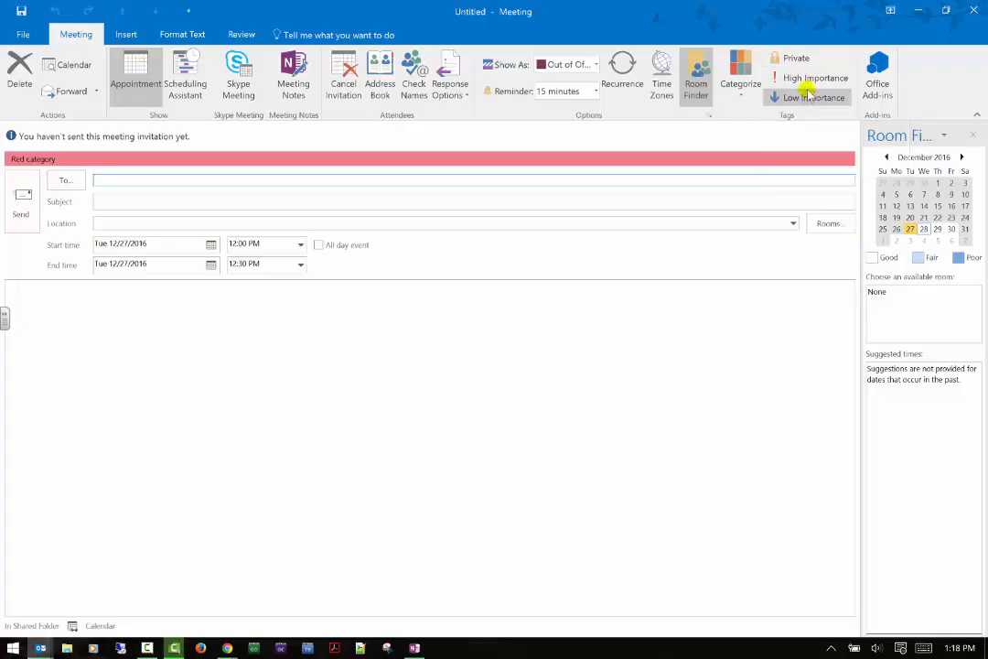
click(808, 95)
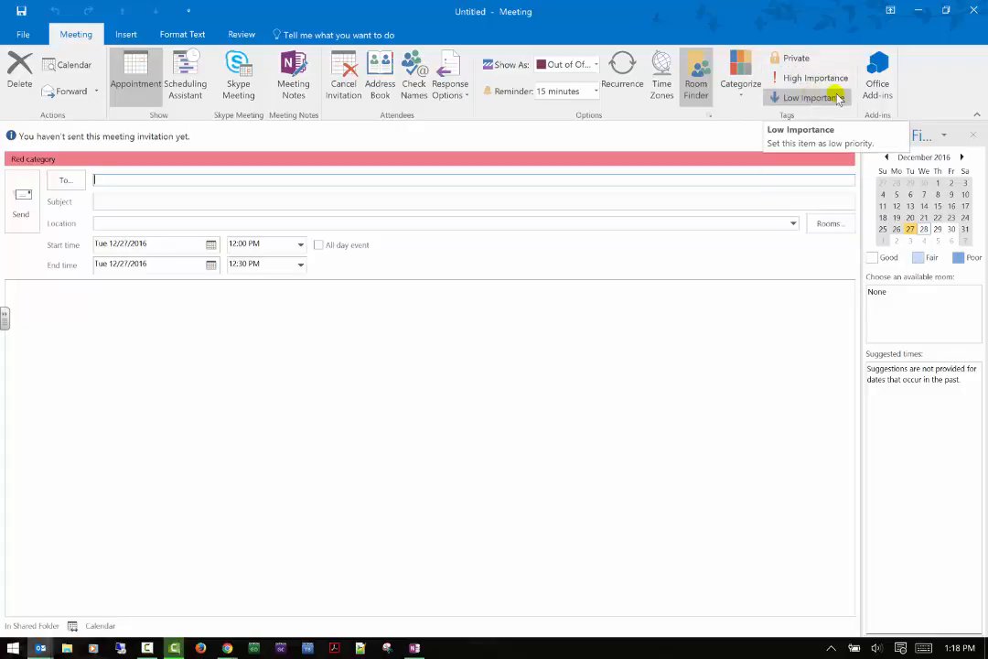
click(827, 80)
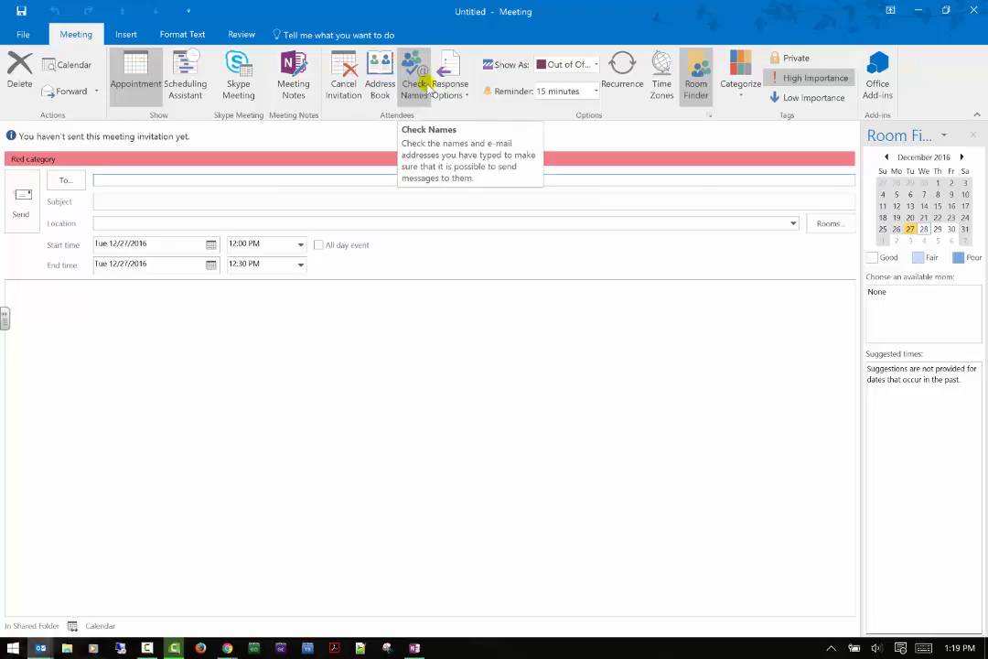
- Search the Global Address List for an attendee by partial name, look at the attendee and resource fields, and cancel without adding anyone
click(381, 78)
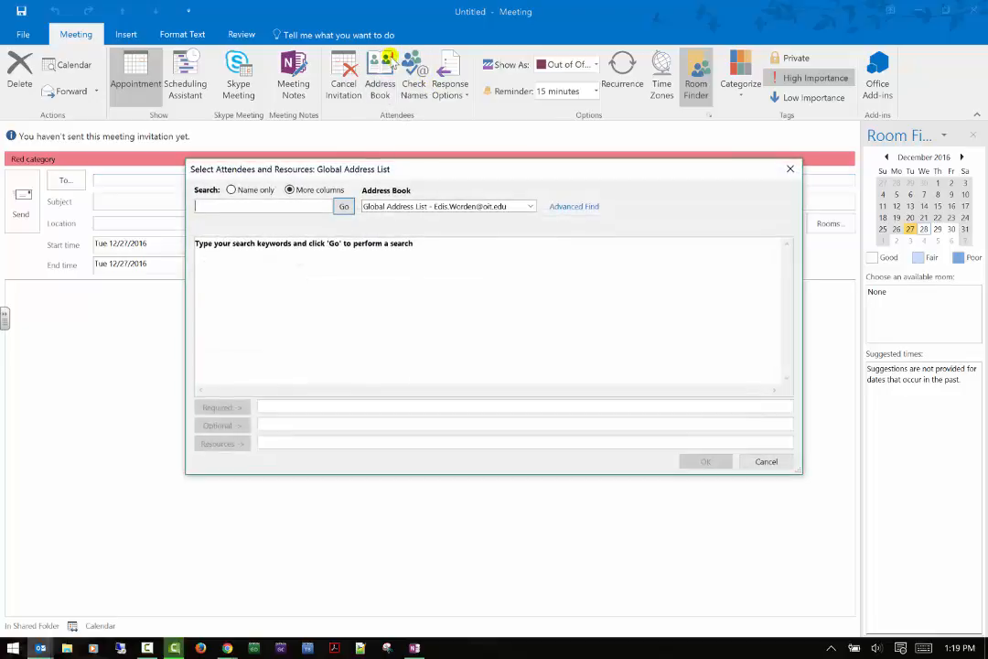
click(789, 169)
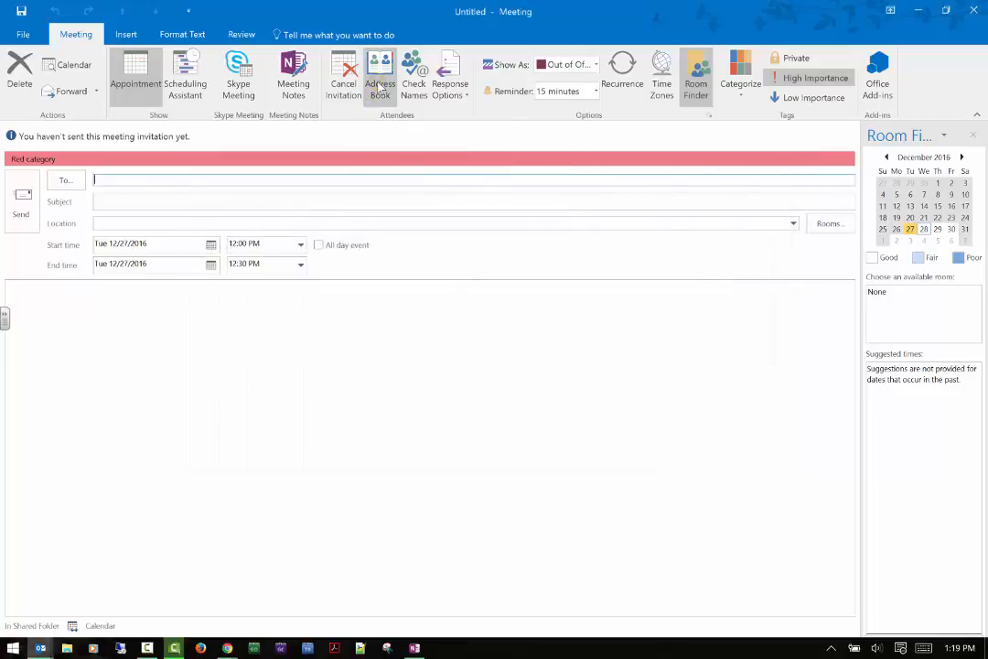
click(379, 85)
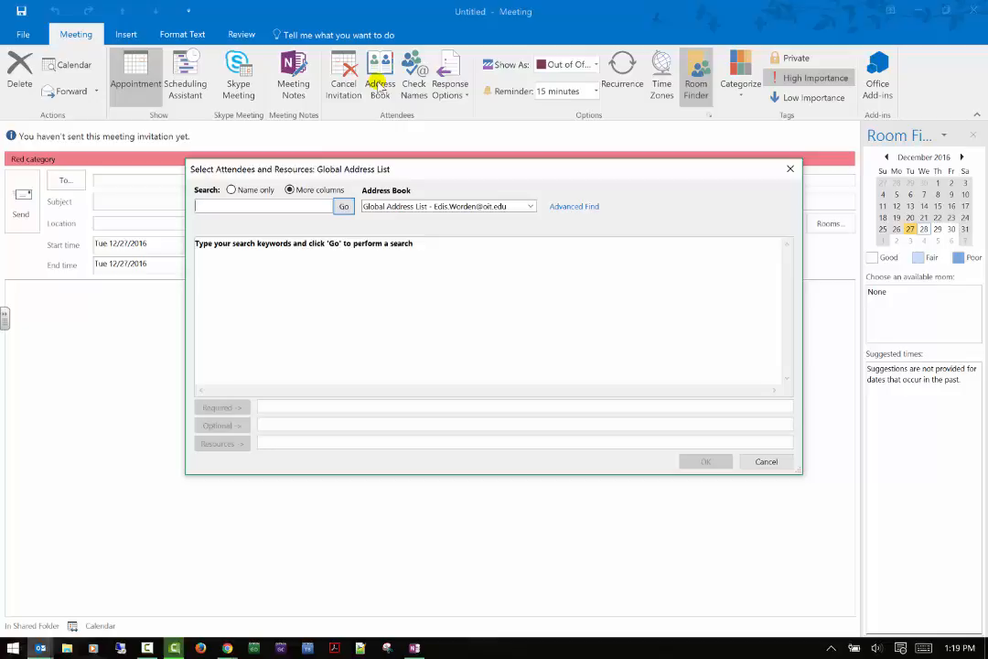
text(elle)
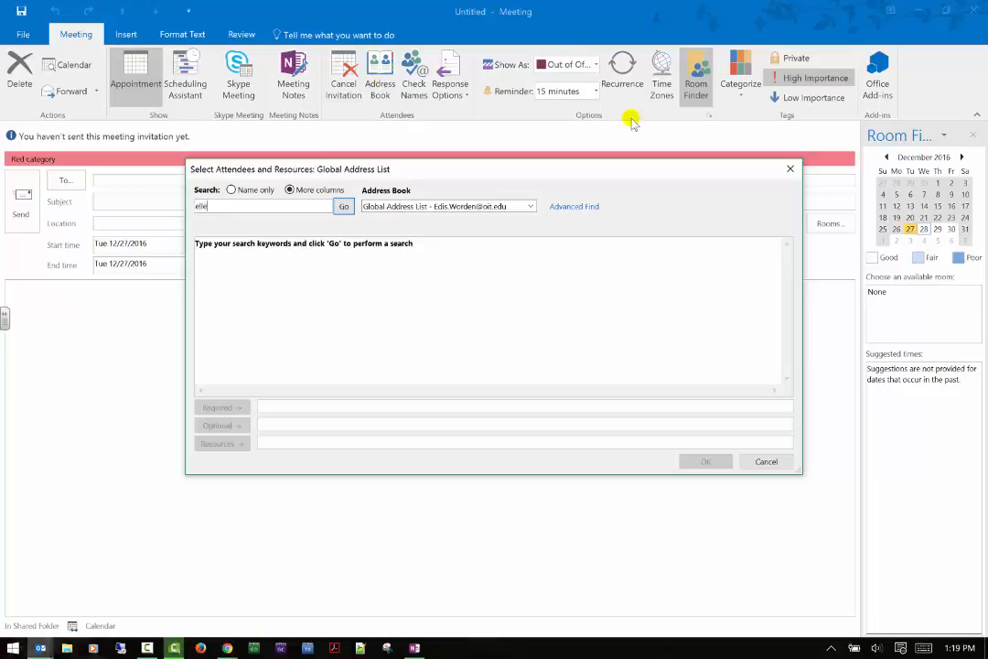
click(344, 207)
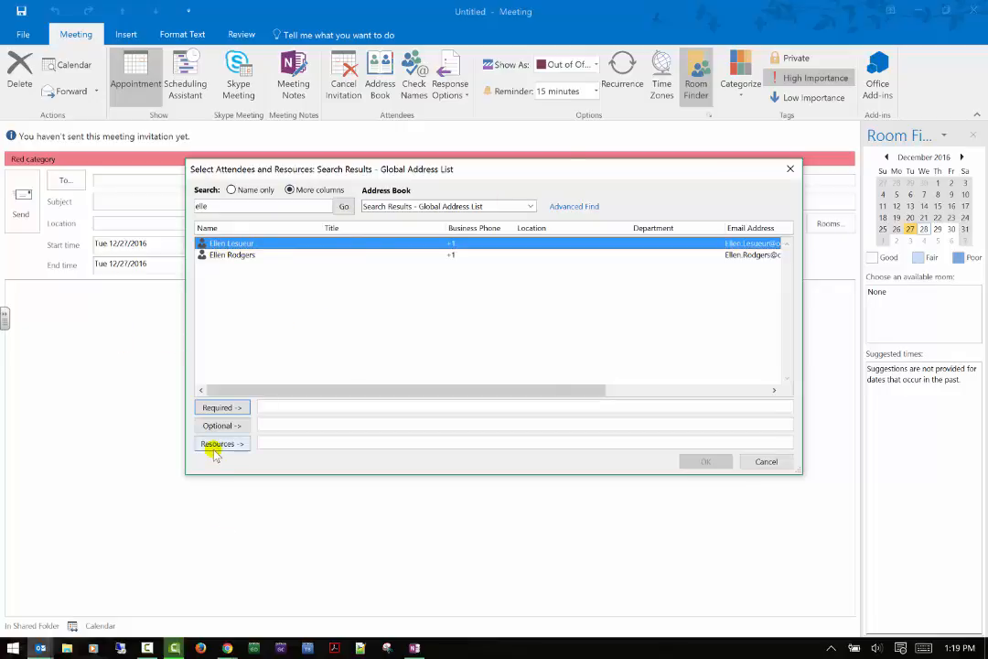
click(267, 442)
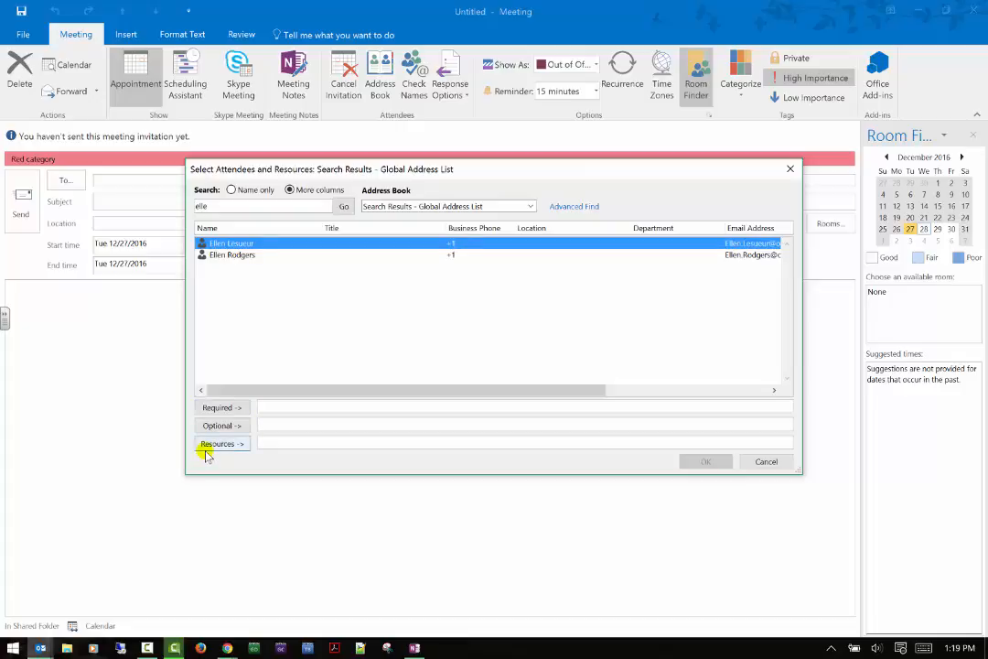
click(768, 462)
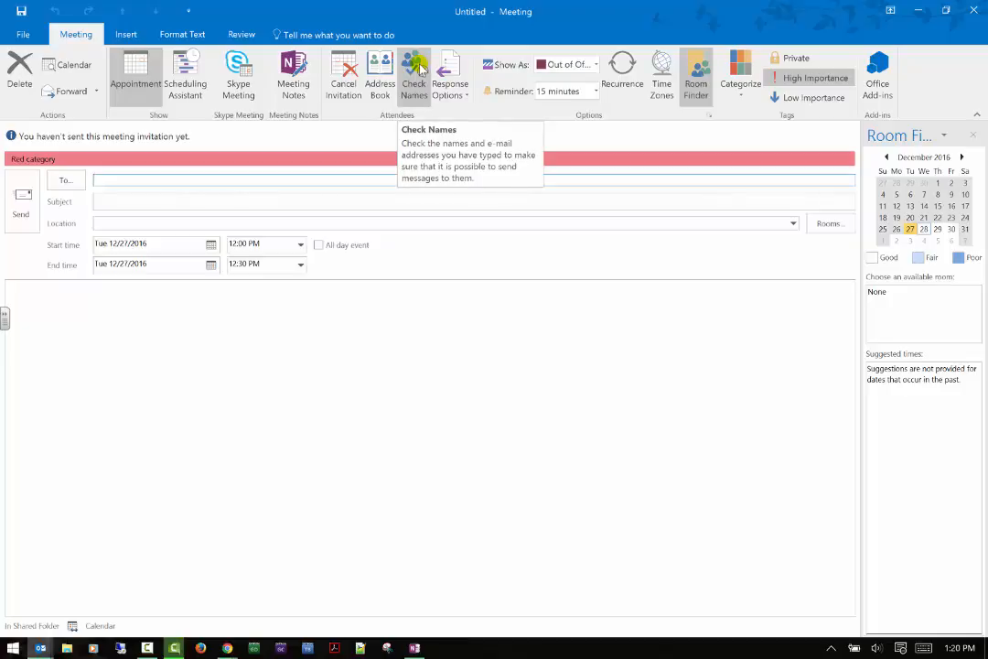
- Turn the new meeting request into a Skype meeting with join details in its body
click(505, 313)
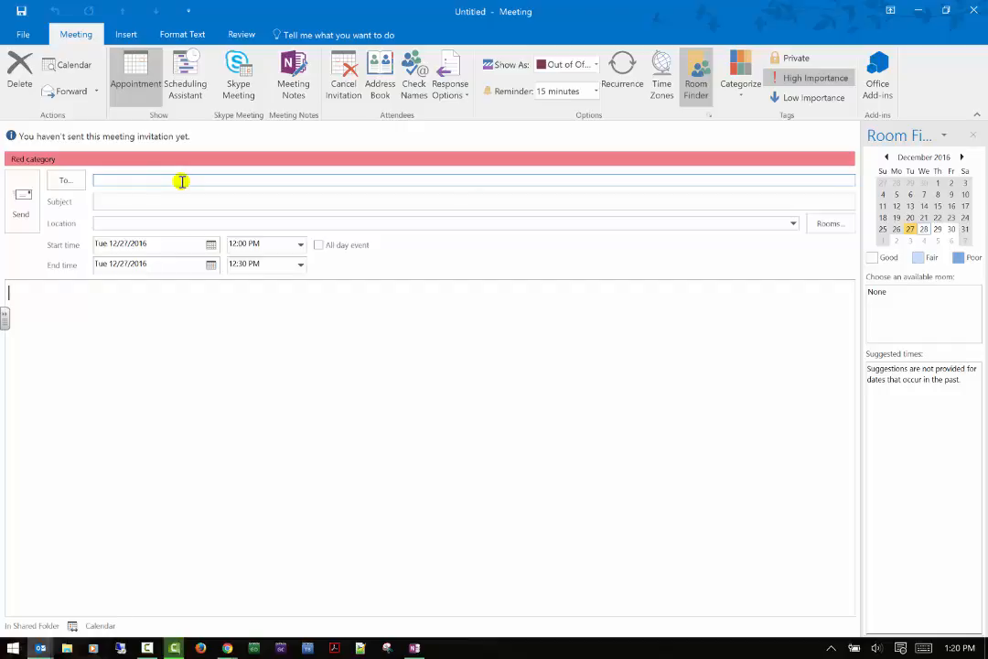
click(237, 84)
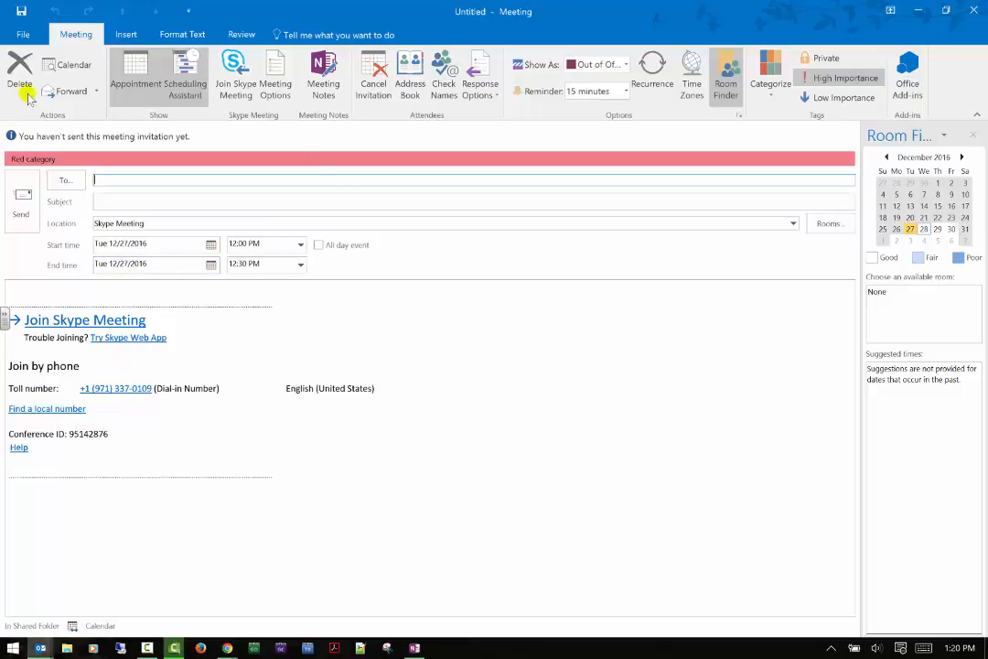
- Try the Skype lobby settings People I invite from my company, Anyone from my organization and Anyone (no restrictions), and try Anyone (no restrictions) as presenter
click(277, 91)
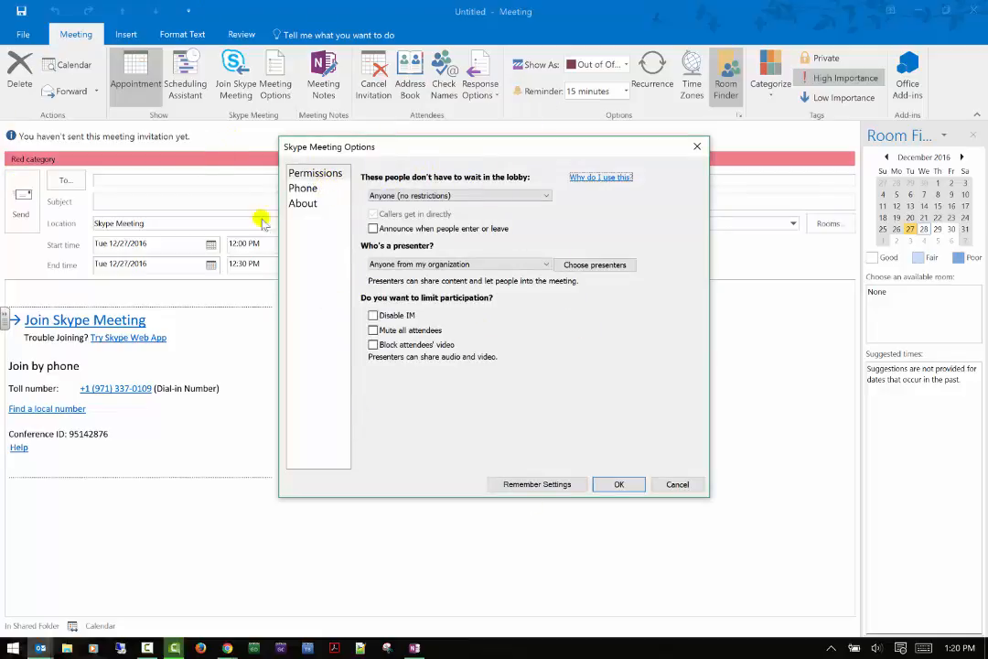
click(490, 195)
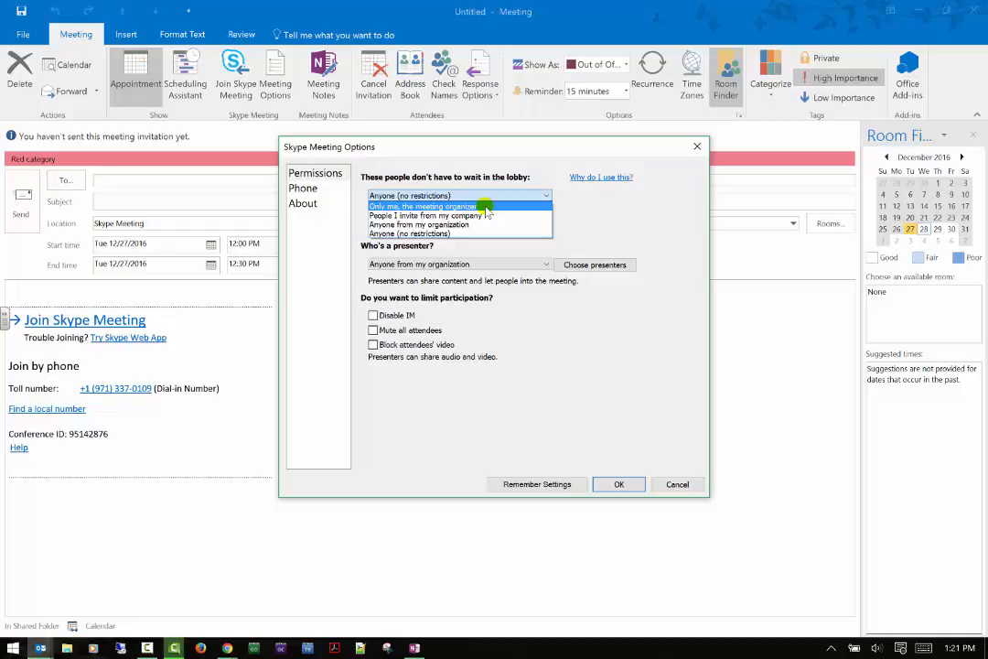
click(597, 197)
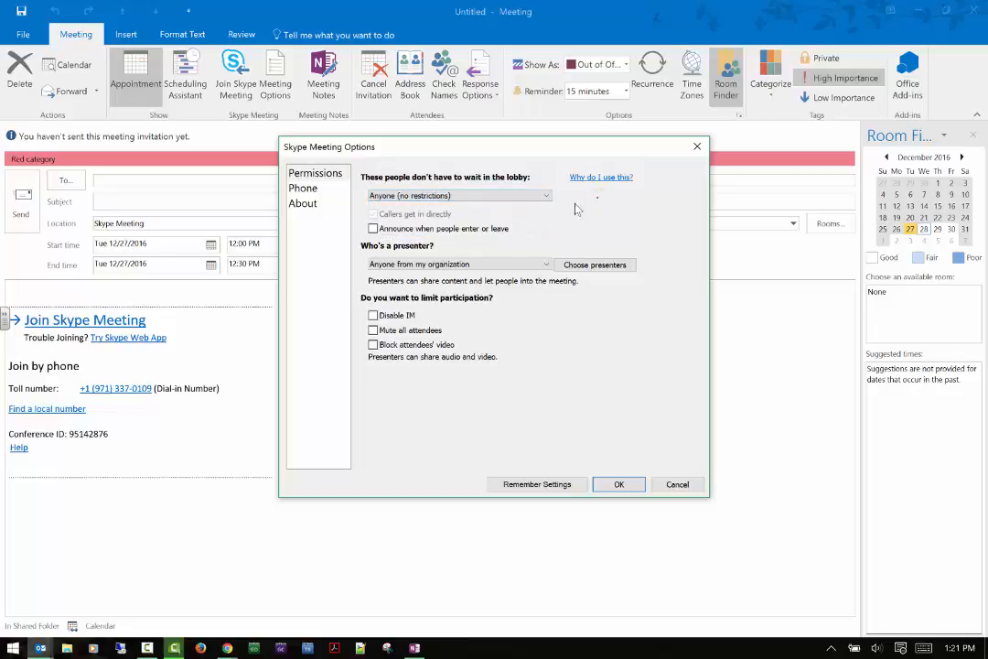
click(392, 230)
click(434, 195)
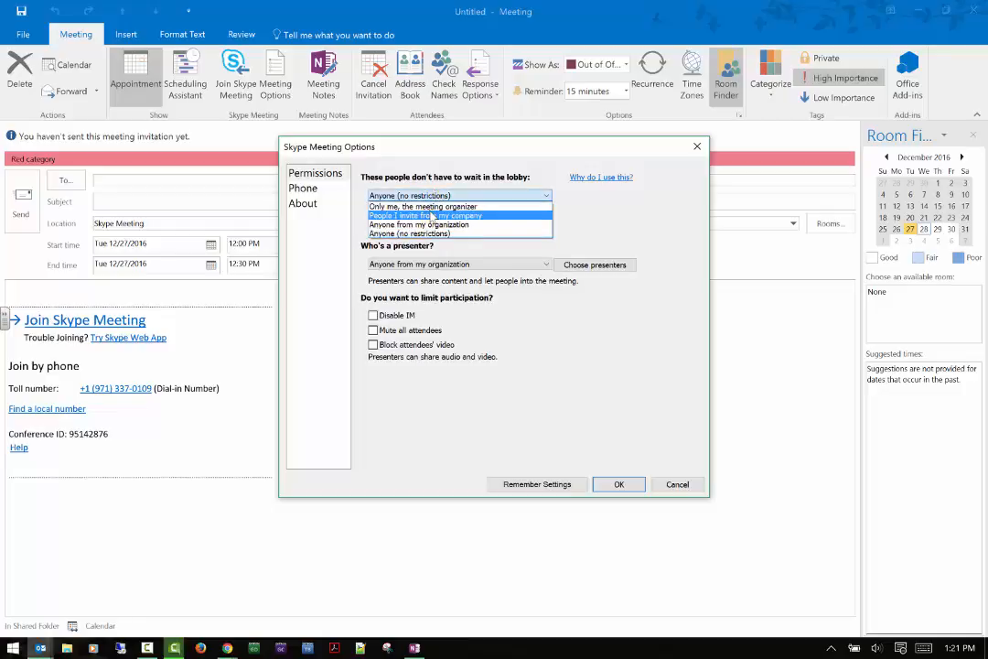
click(427, 216)
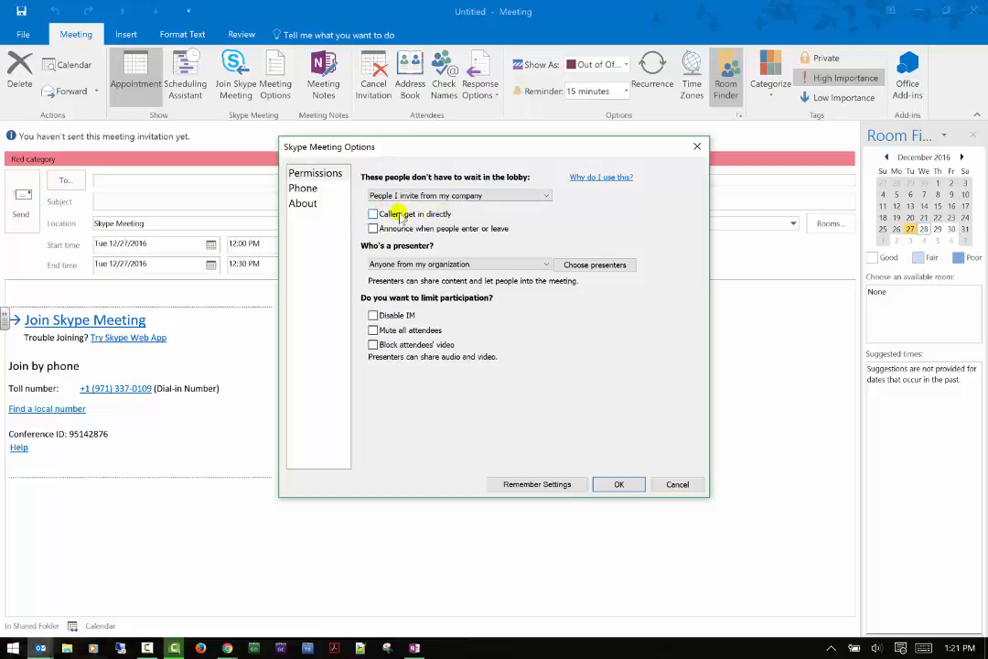
click(449, 196)
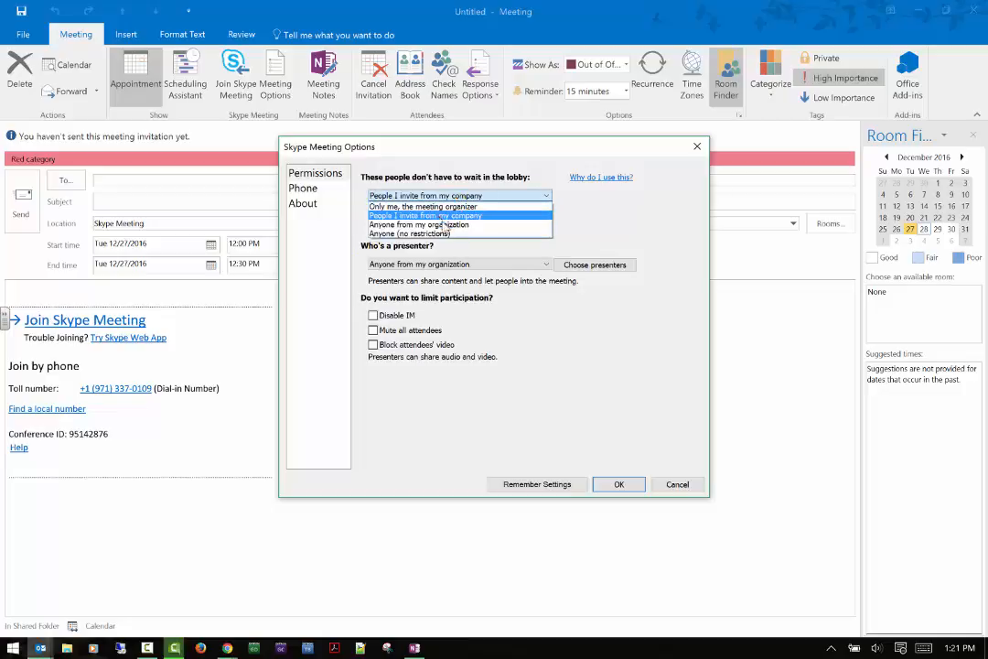
click(440, 225)
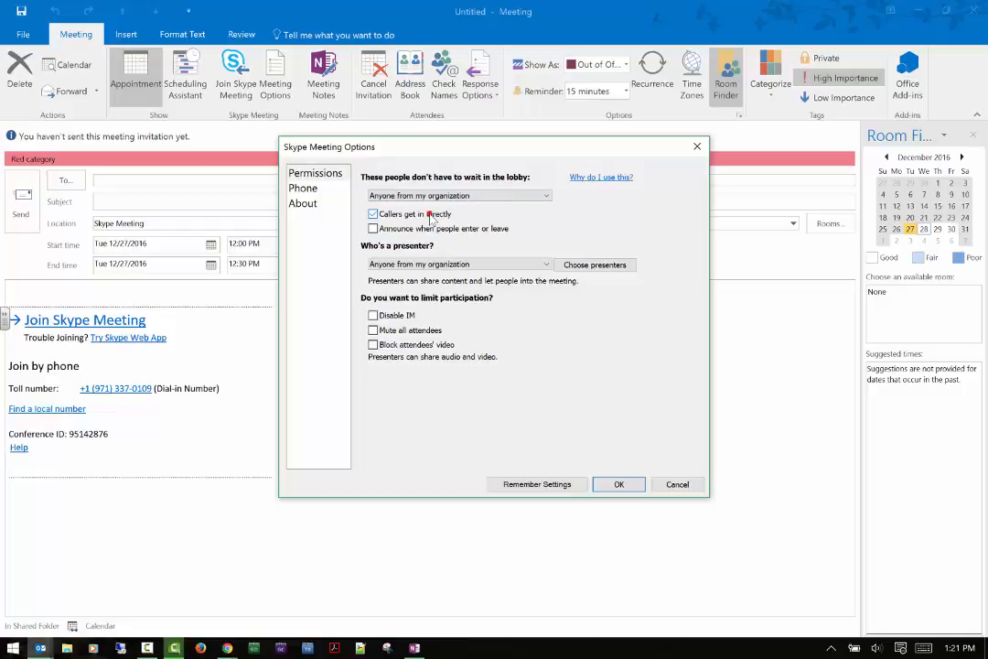
click(439, 195)
click(440, 236)
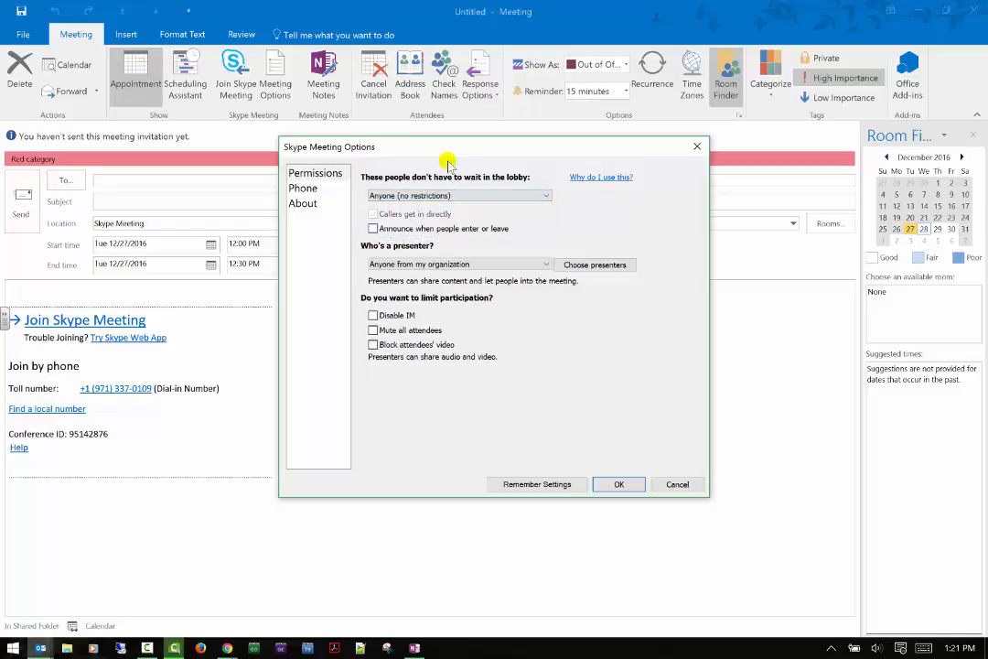
click(483, 265)
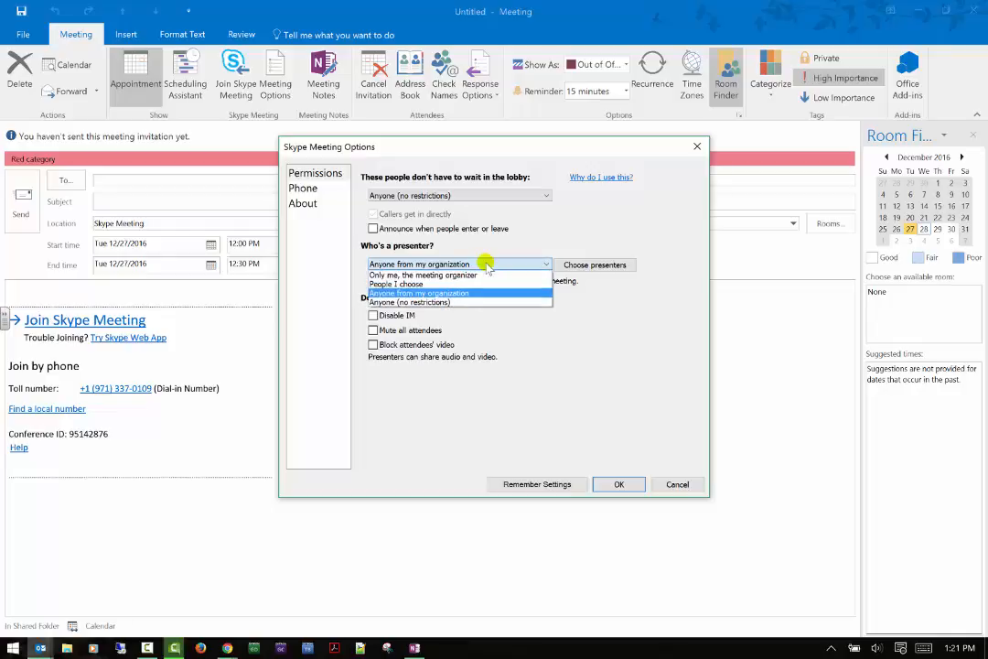
click(455, 303)
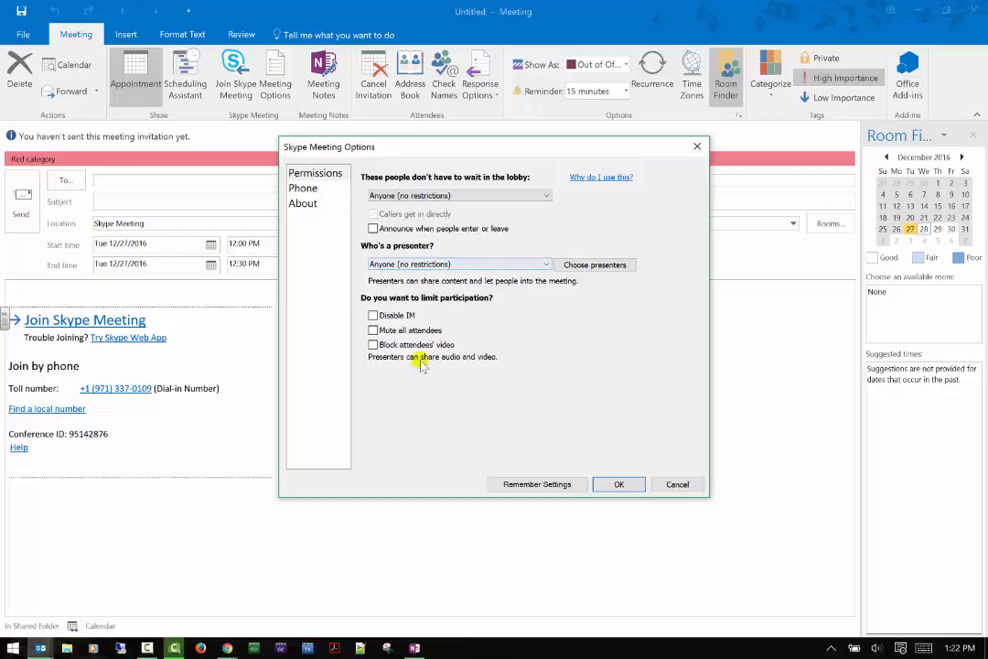
- Look at the Phone and About pages of the Skype meeting options and discard the option changes
click(302, 190)
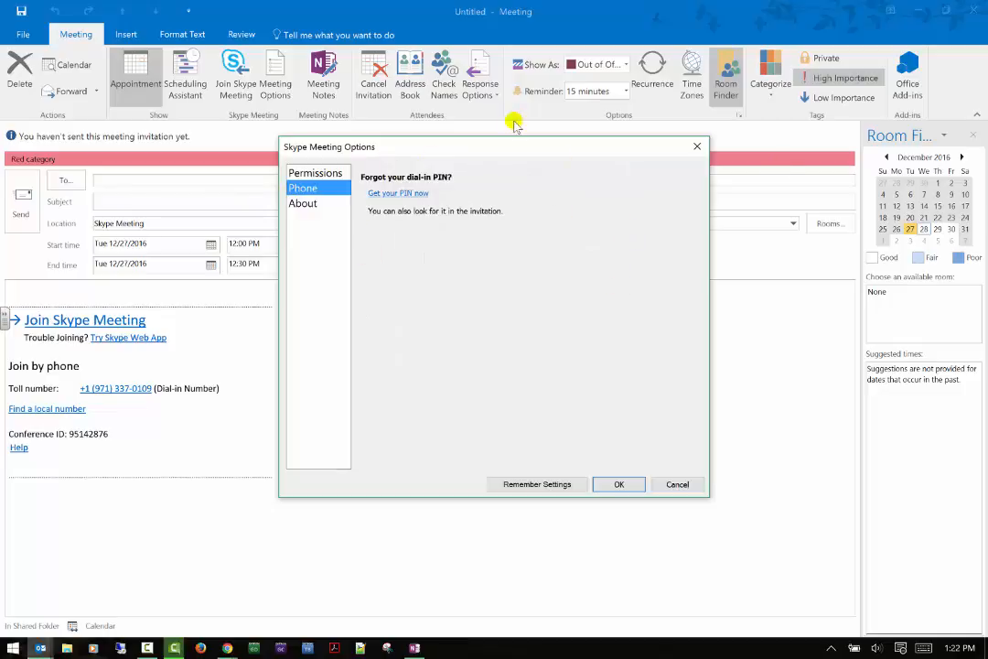
click(320, 204)
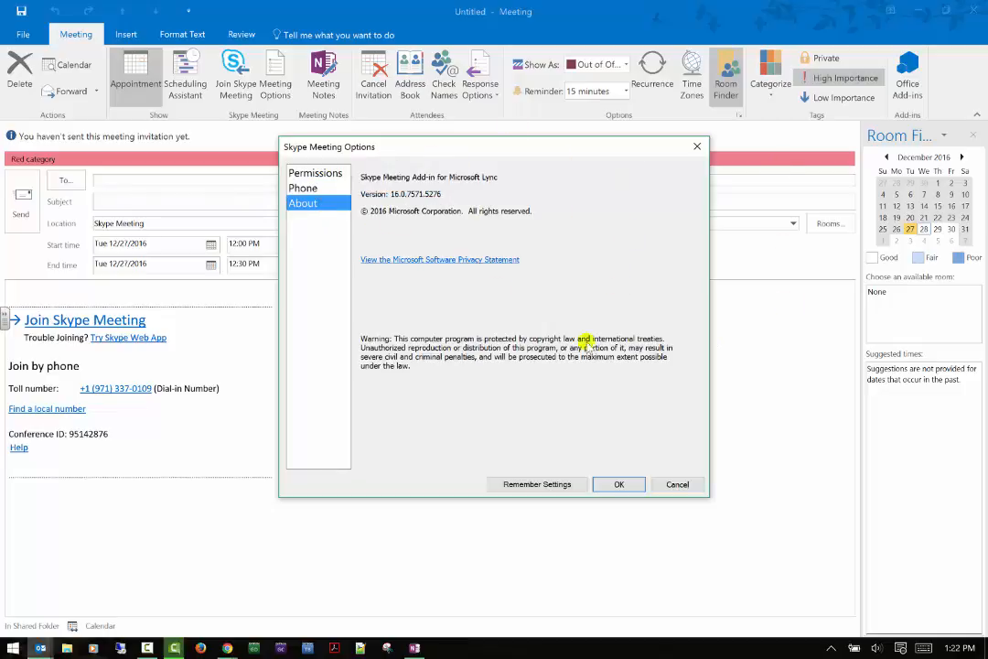
click(669, 486)
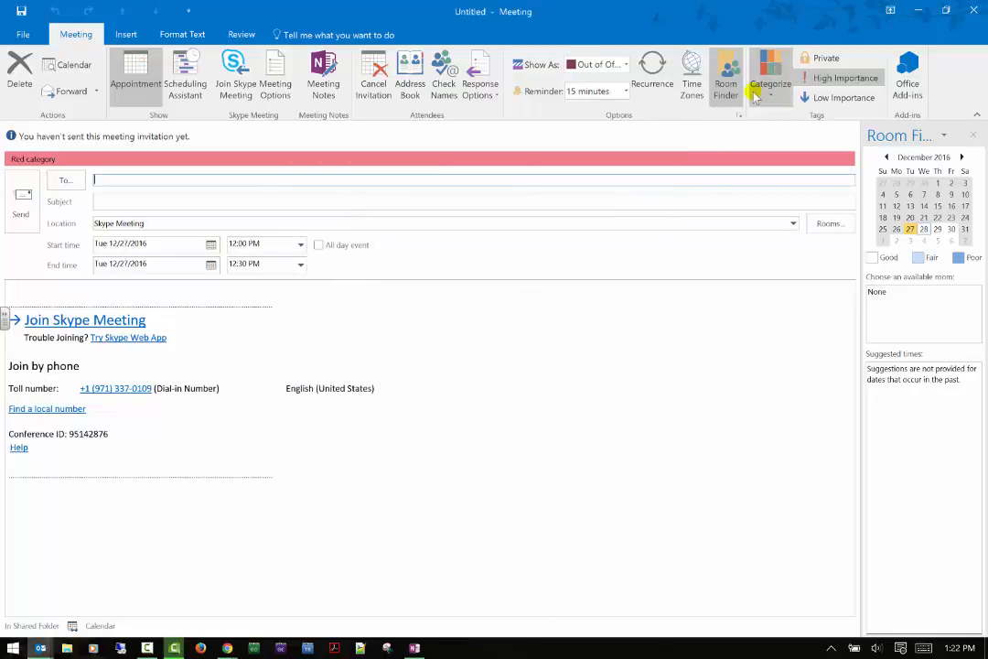